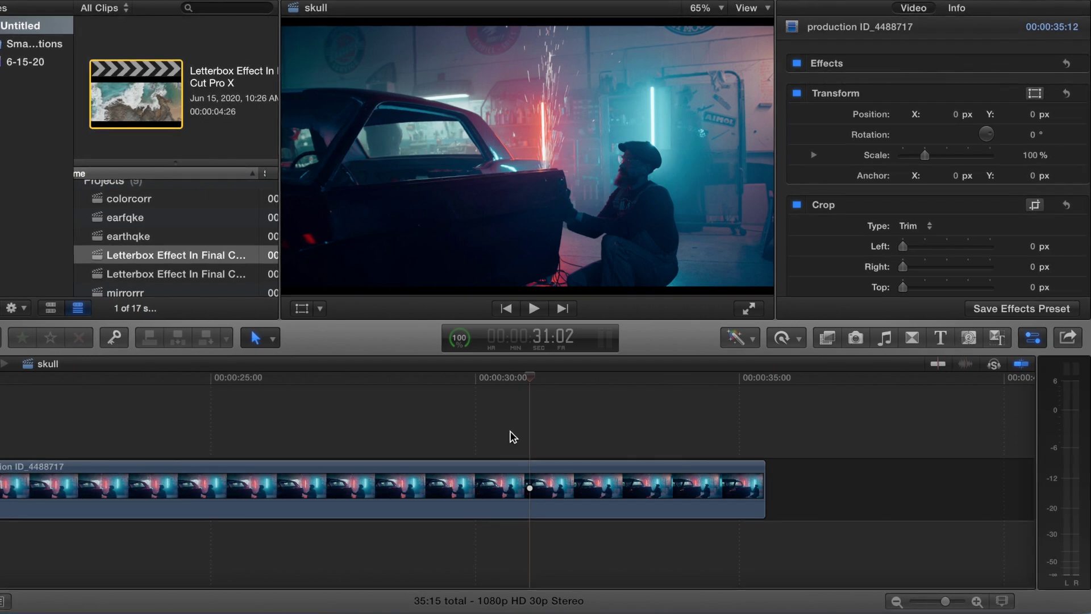
Blade the garage clip at 30:24
click(510, 434)
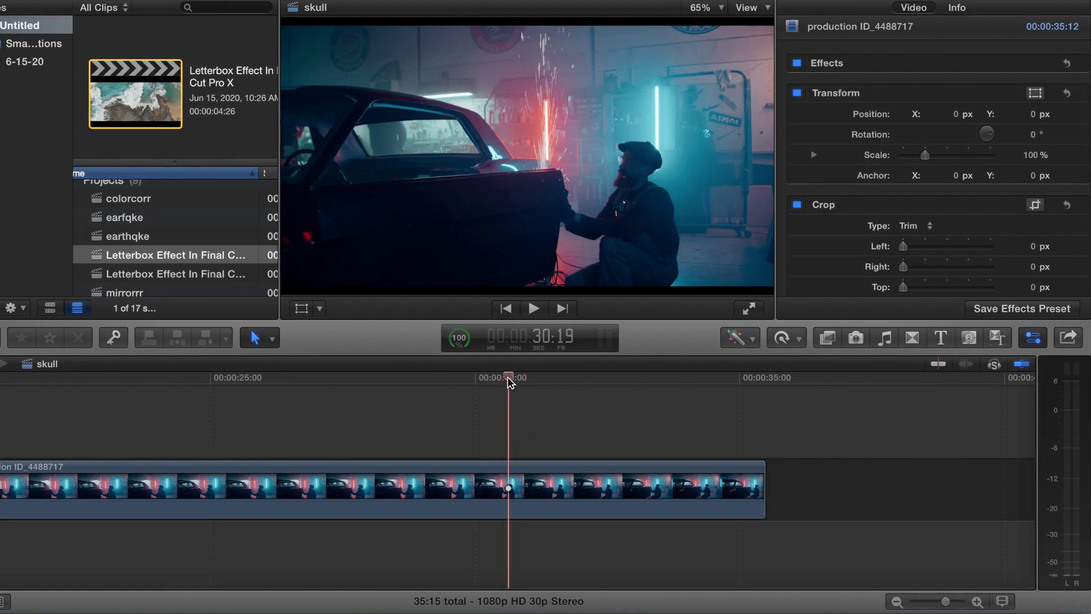
drag(508, 380, 519, 384)
click(502, 474)
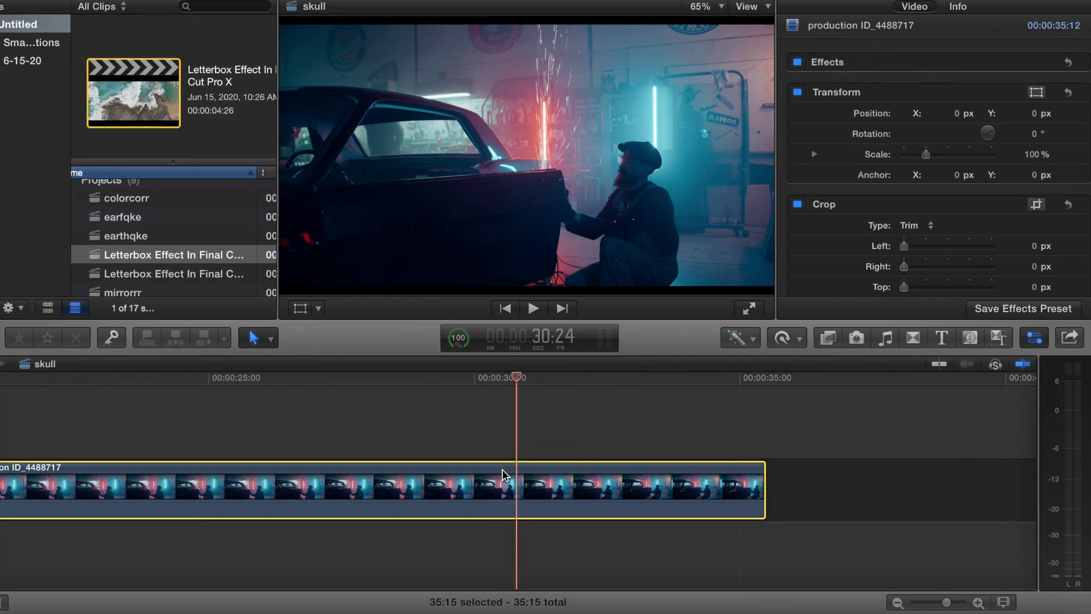
key(super+b)
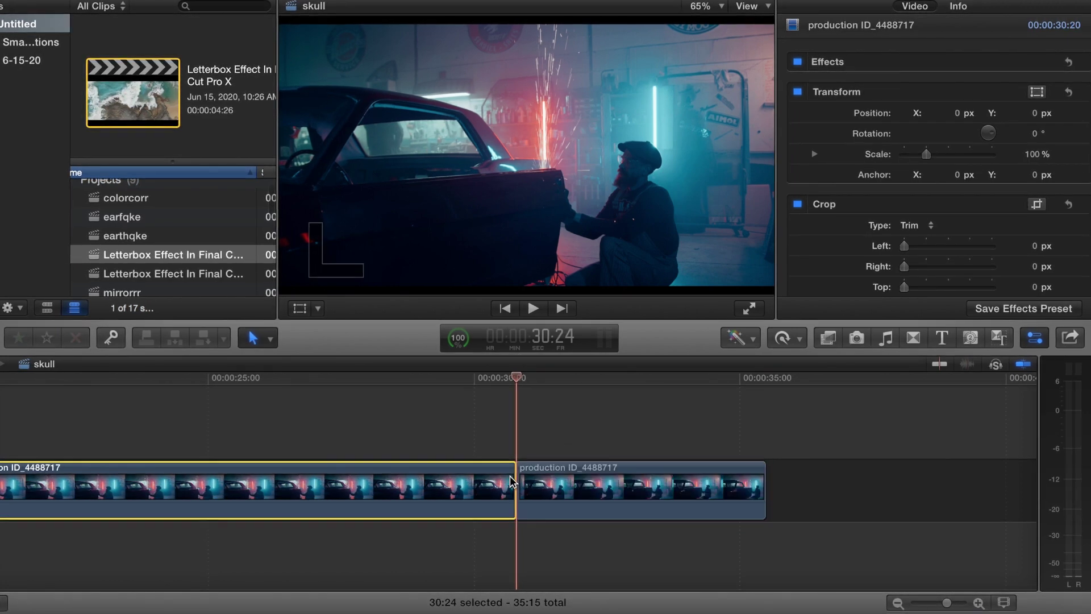
Cut the right-hand part again at 32:23, isolating a short middle piece
click(539, 488)
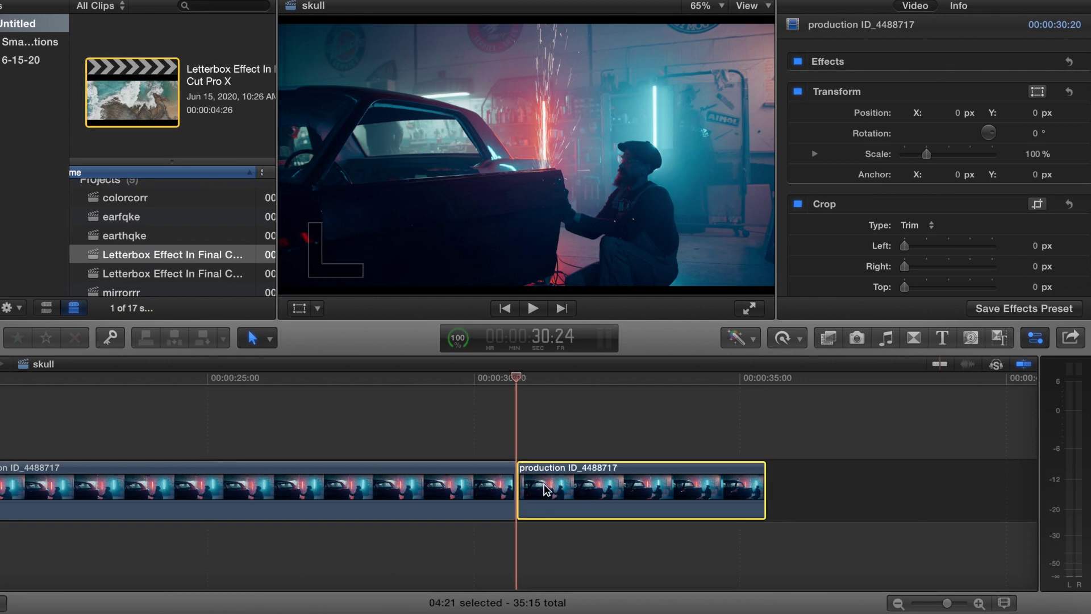
click(622, 445)
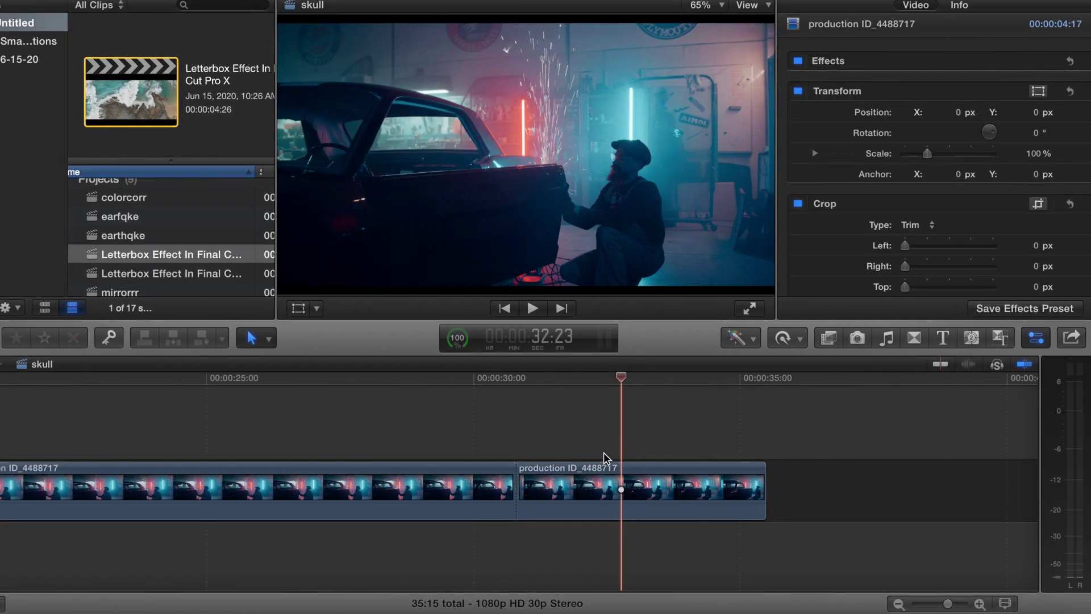
key(shift+Left)
click(515, 451)
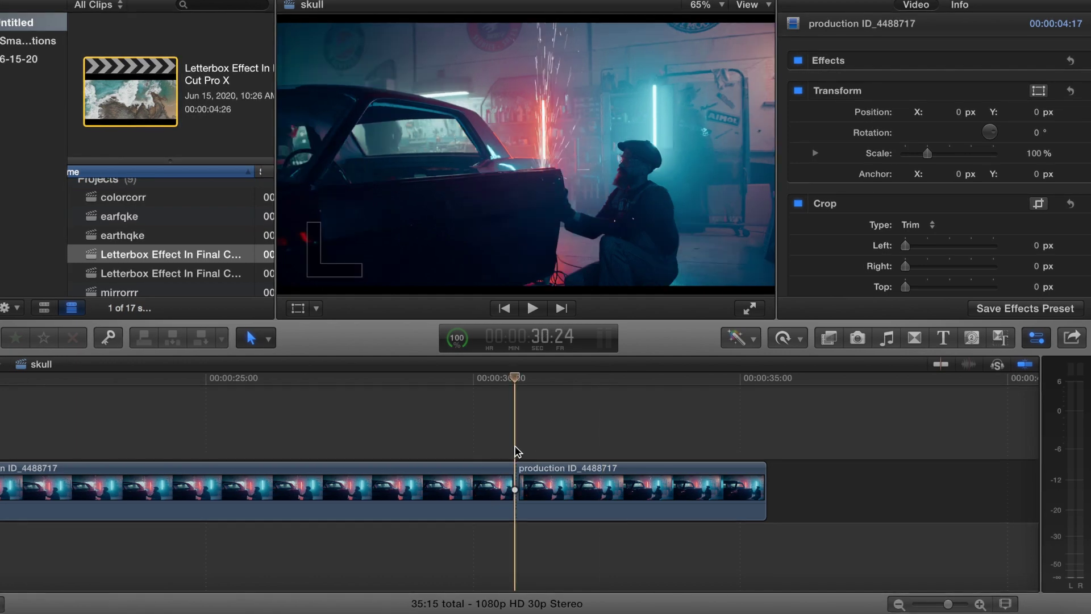
click(579, 452)
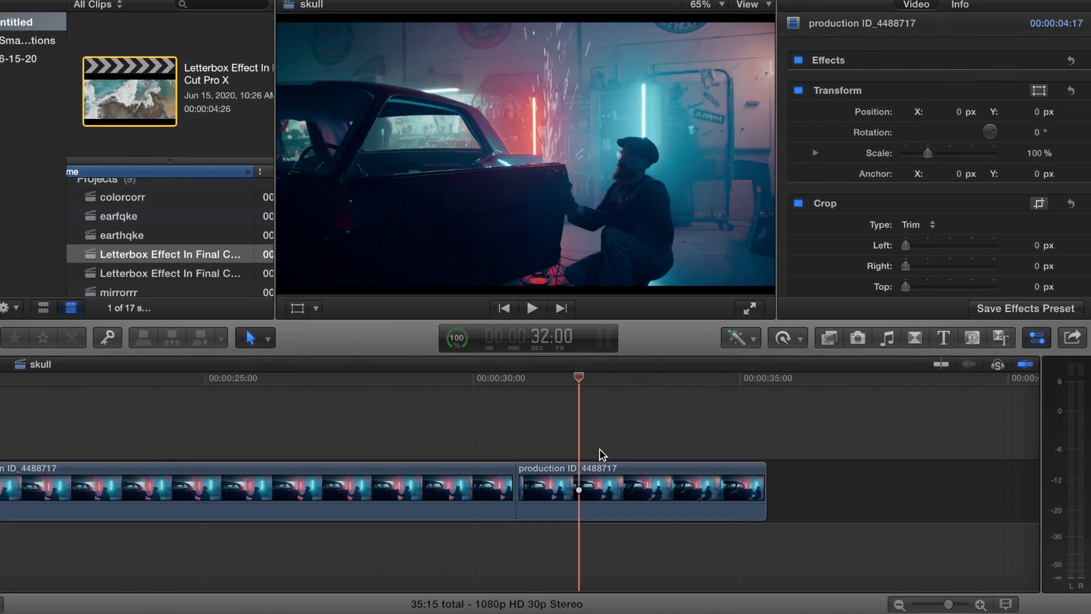
click(595, 447)
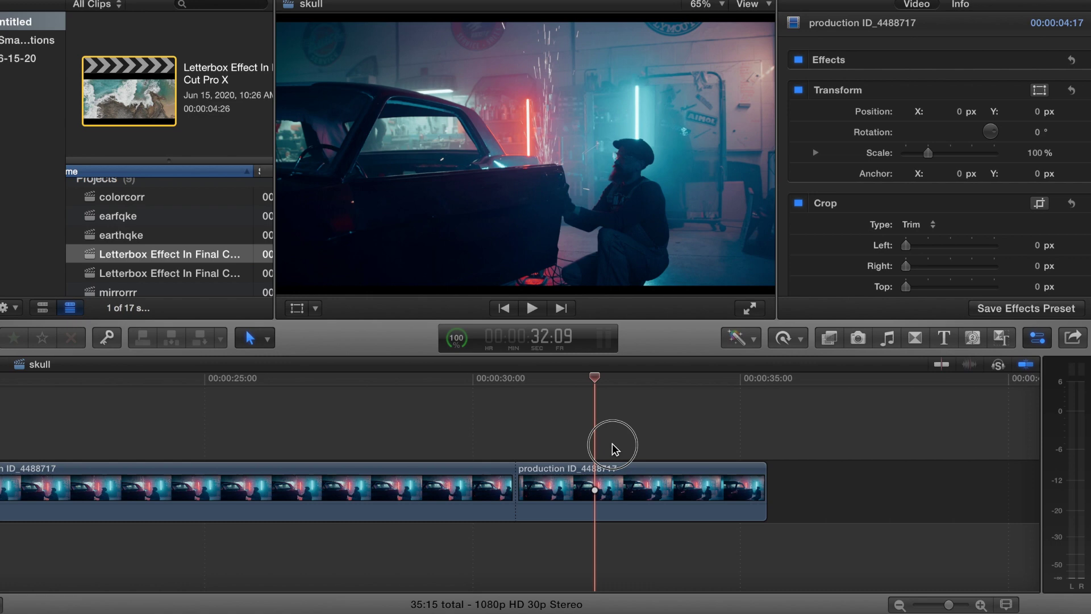
click(612, 448)
click(623, 446)
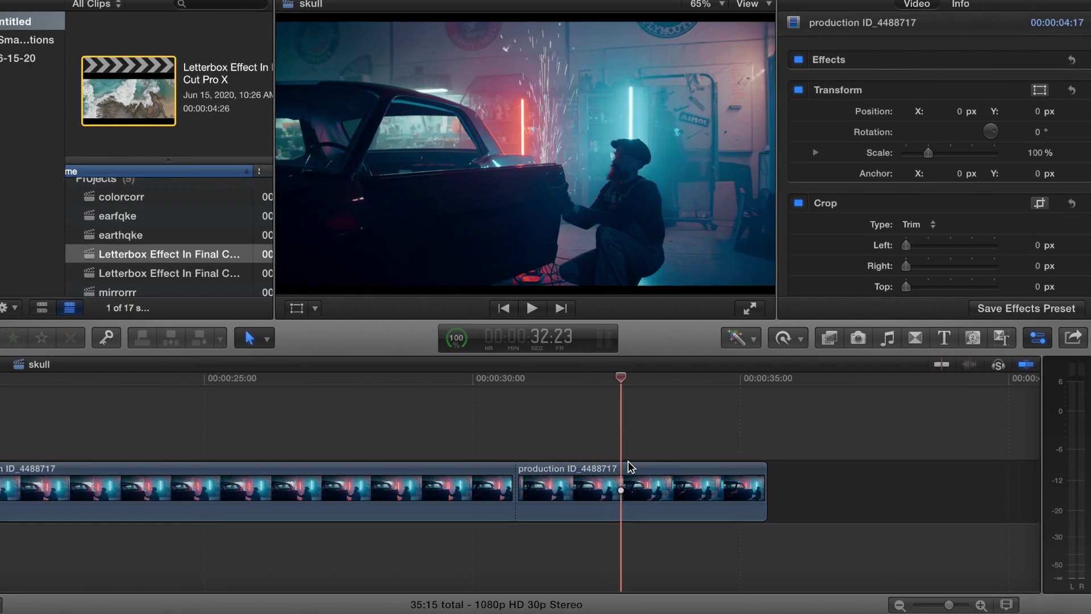
click(645, 488)
key(super+b)
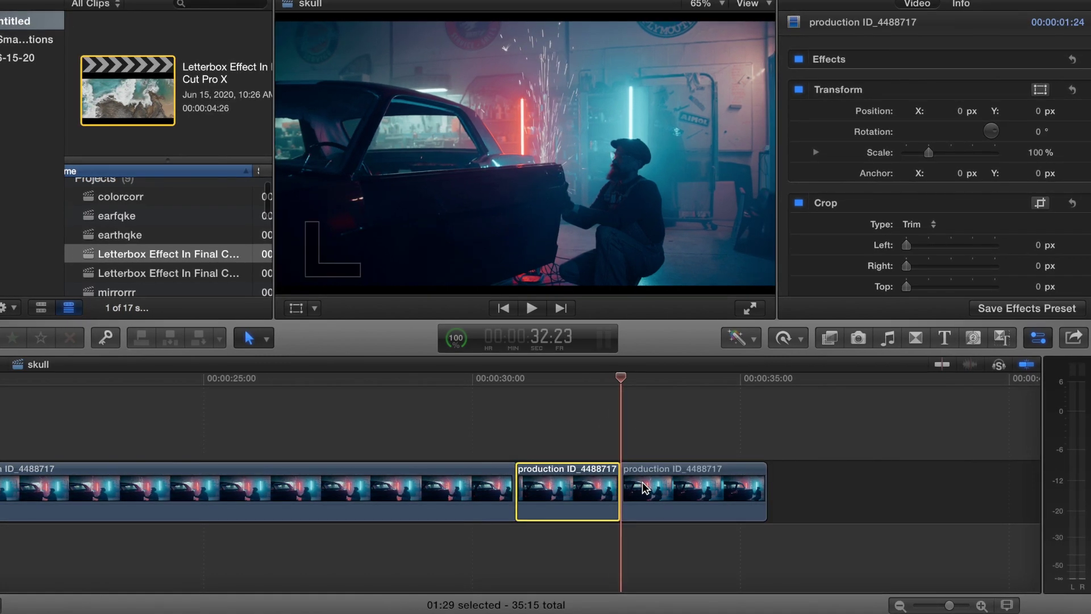
click(551, 445)
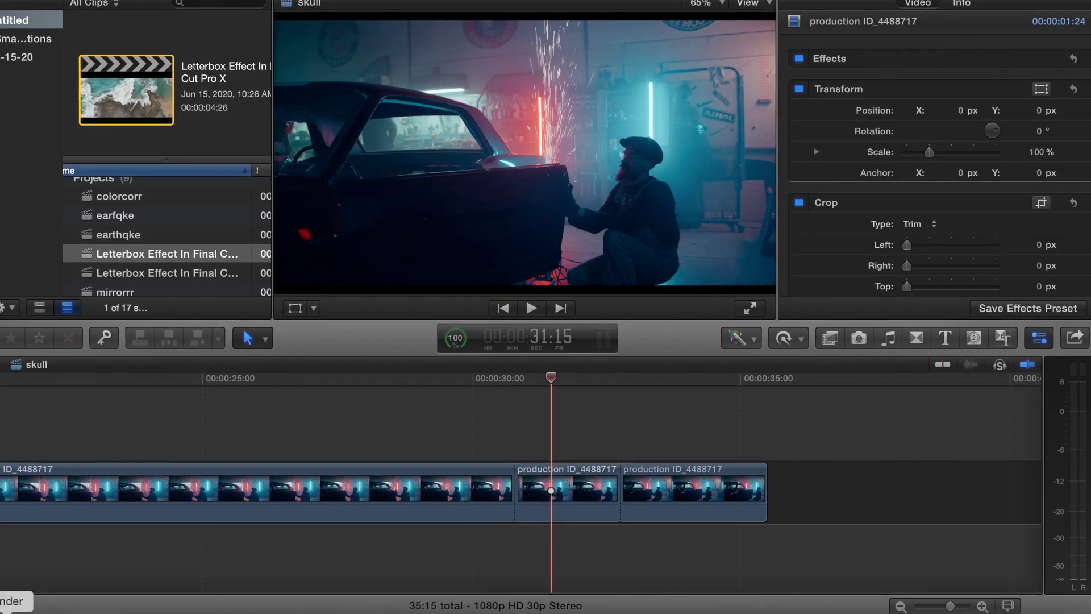
Open Finder's All My Files view to locate images (1).jpeg
click(9, 613)
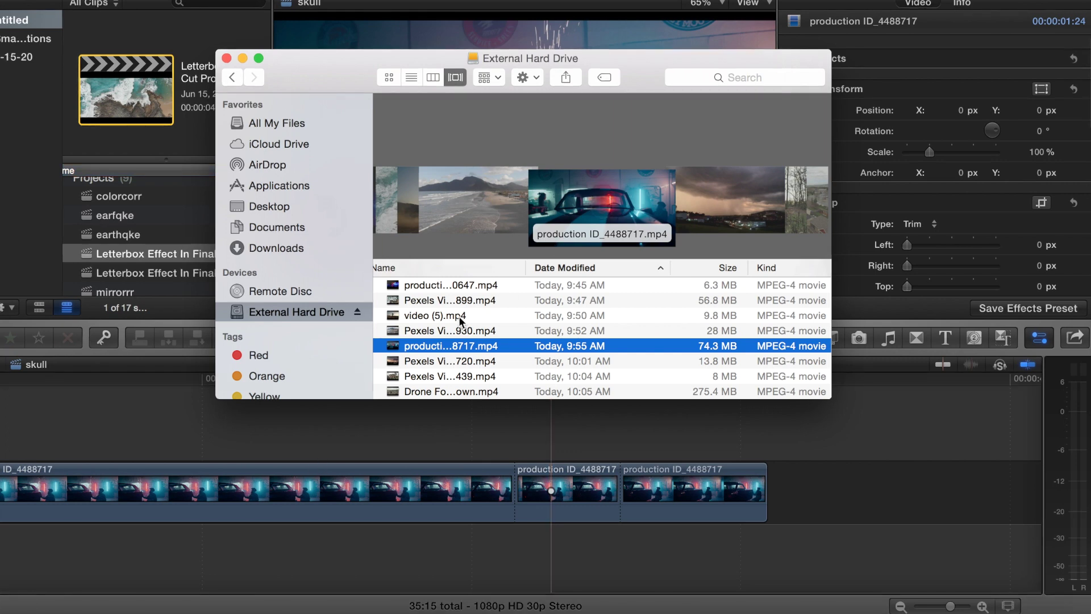
scroll(457, 321, up, 20)
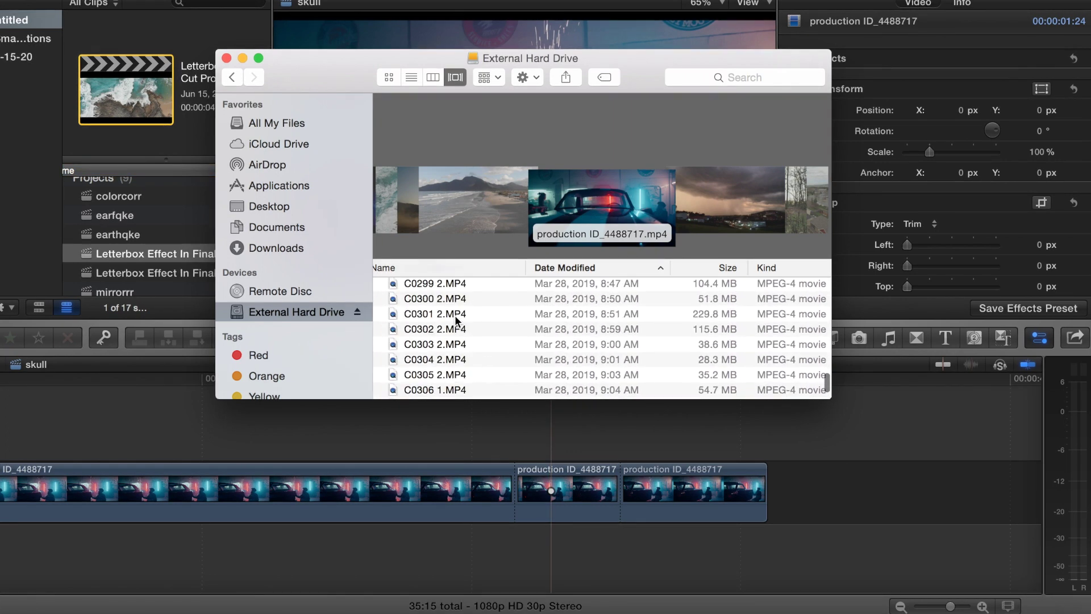
scroll(455, 320, down, 3)
click(272, 124)
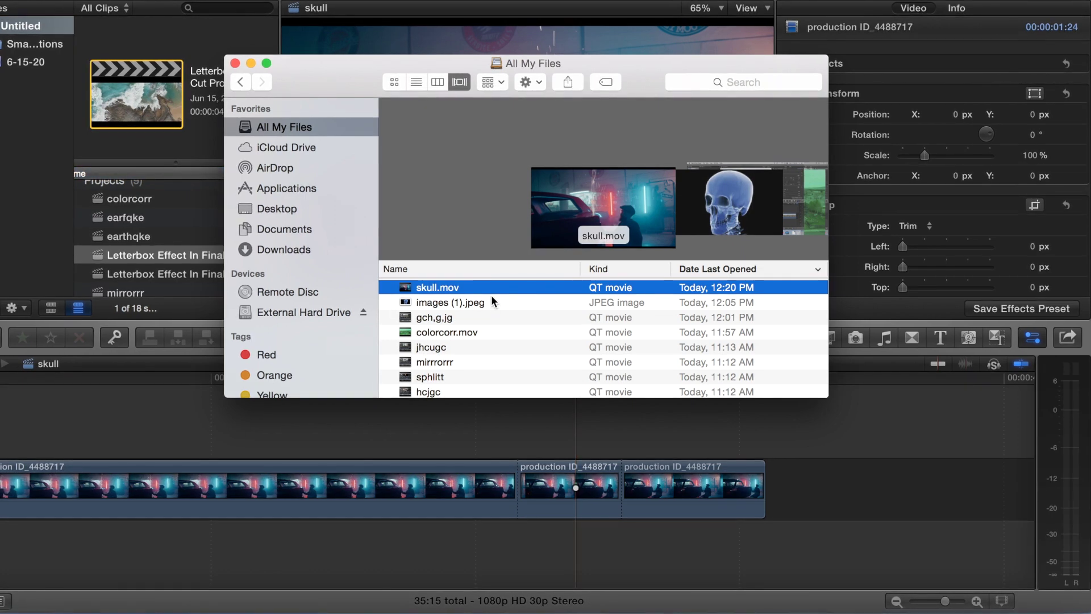
Connect images (1).jpeg above the garage clip and trim its end to the edit point
drag(489, 302, 540, 429)
click(539, 440)
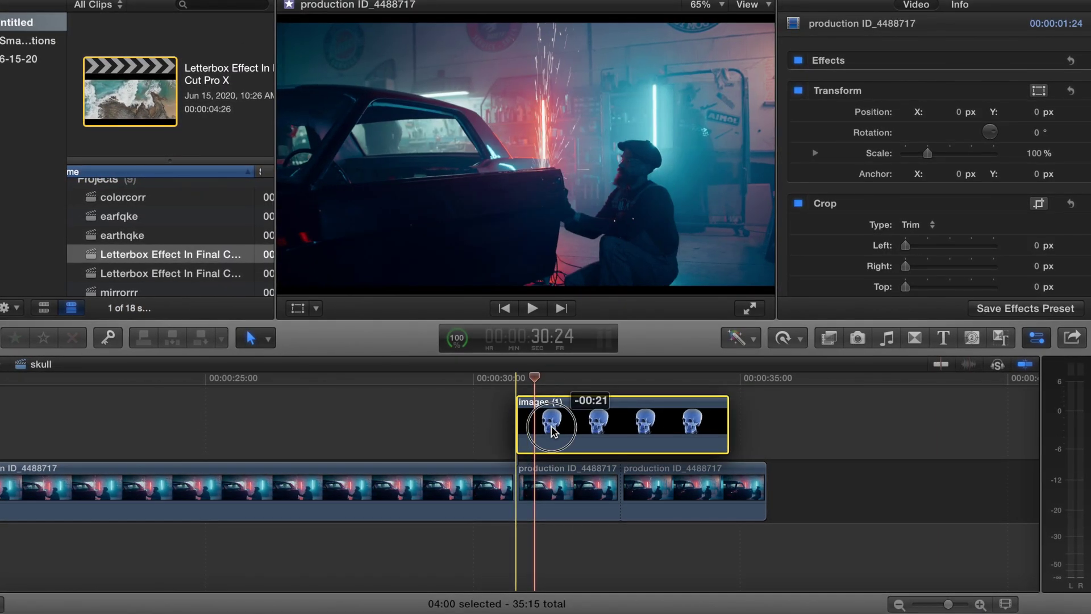
drag(721, 416, 619, 434)
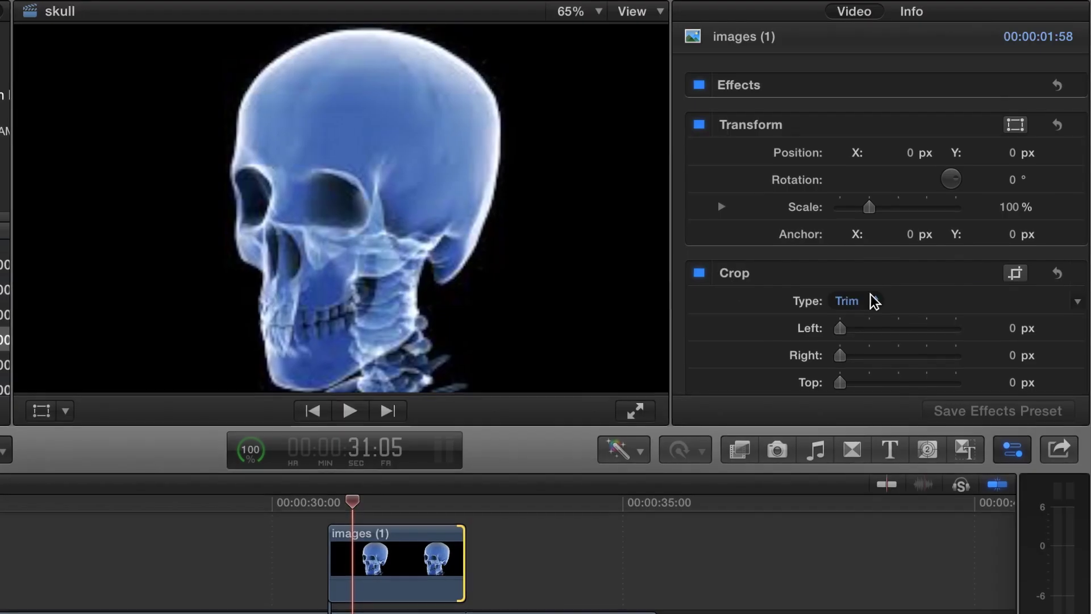
Change the skull image's Compositing blend mode from Normal to Screen
scroll(933, 219, down, 5)
scroll(866, 302, down, 3)
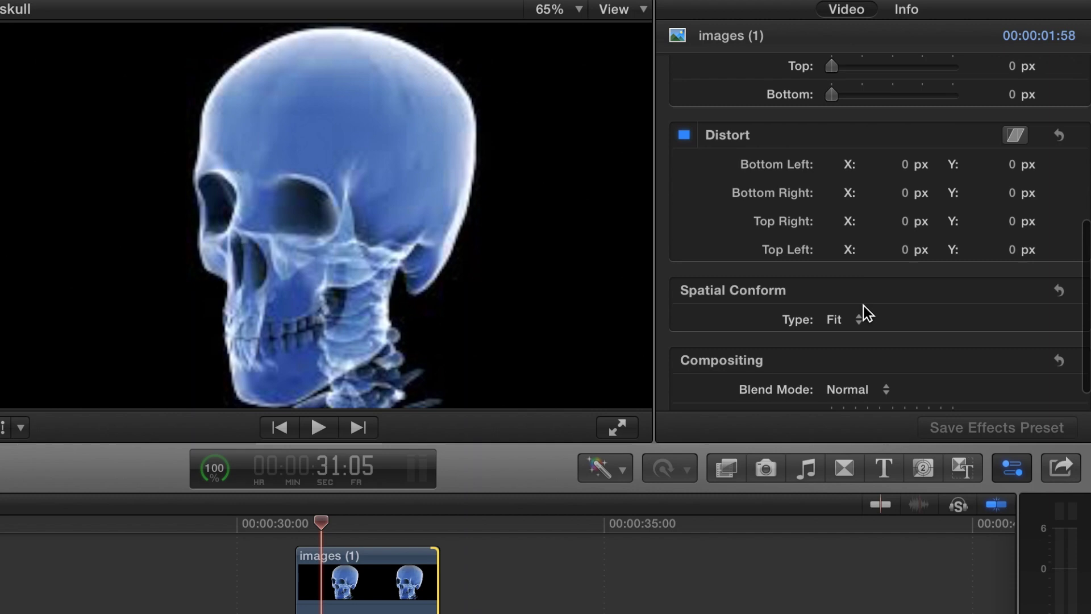
click(869, 377)
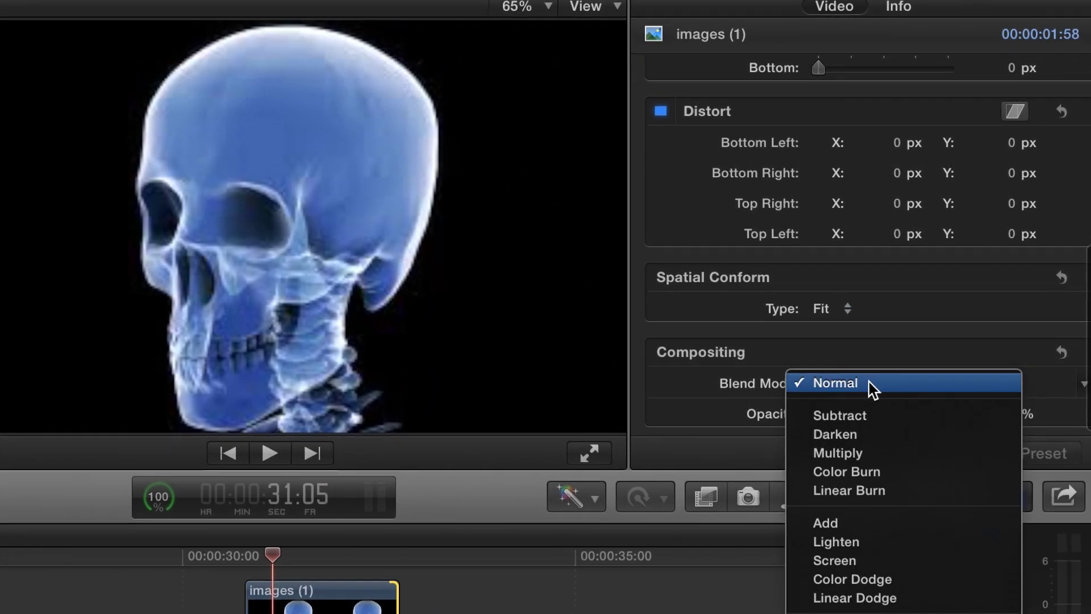
click(874, 585)
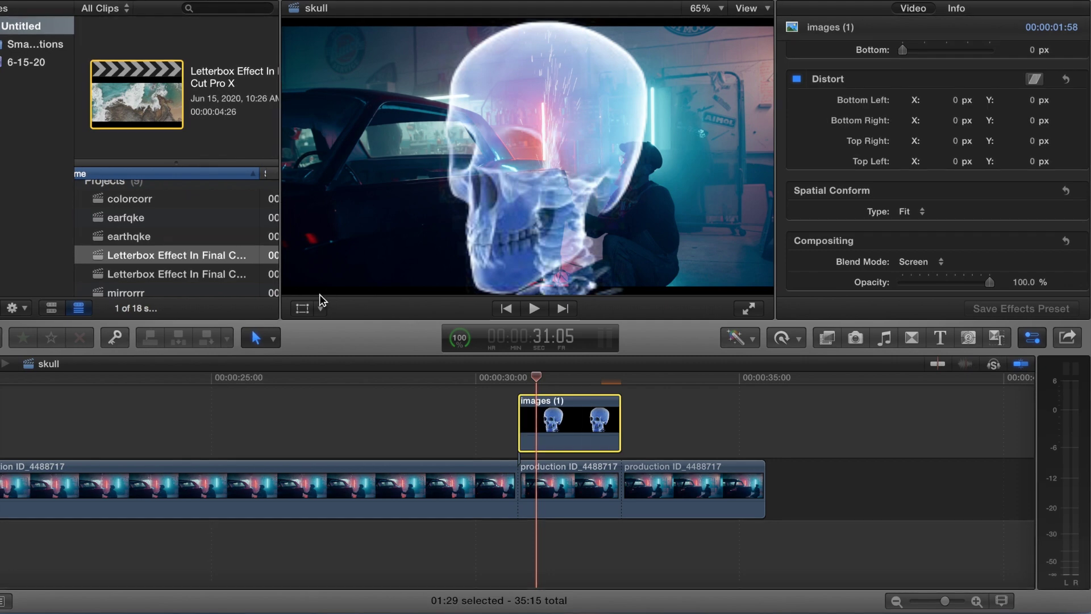
Turn on the viewer's Transform onscreen controls for the skull image
click(321, 310)
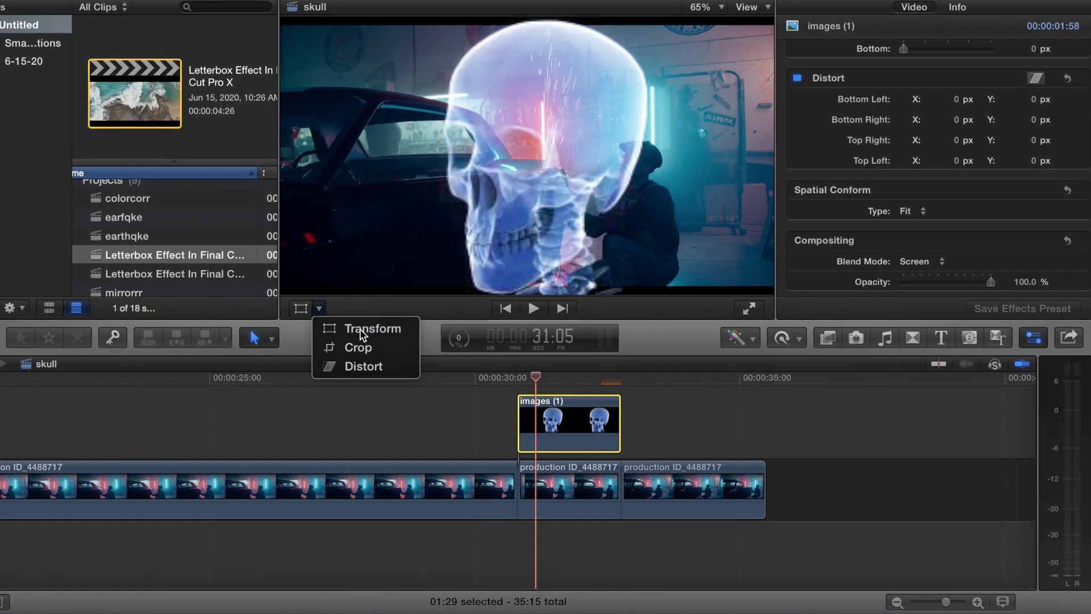
click(360, 334)
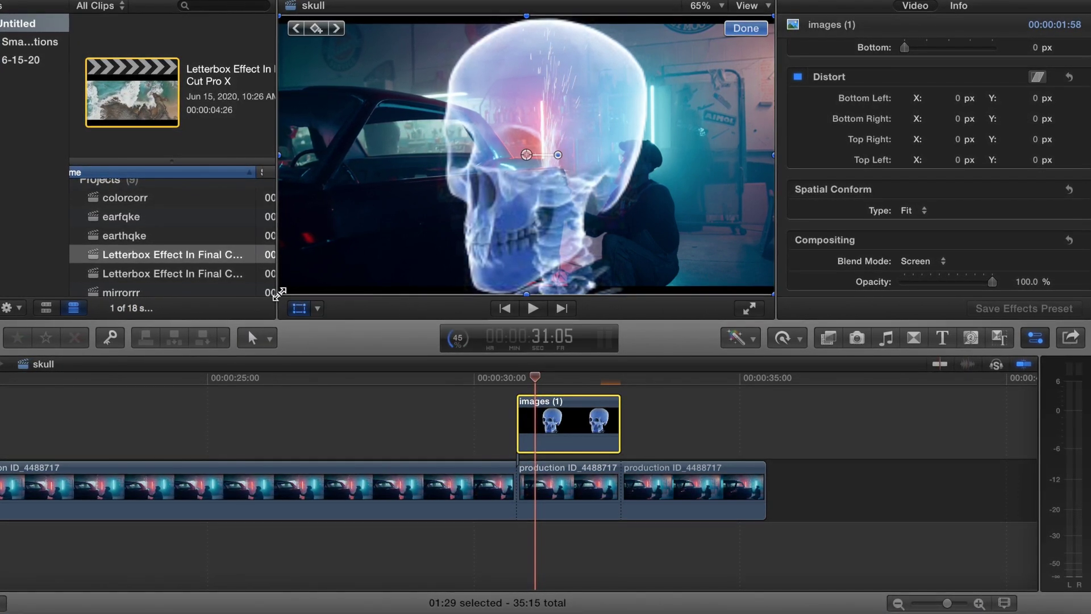
click(316, 282)
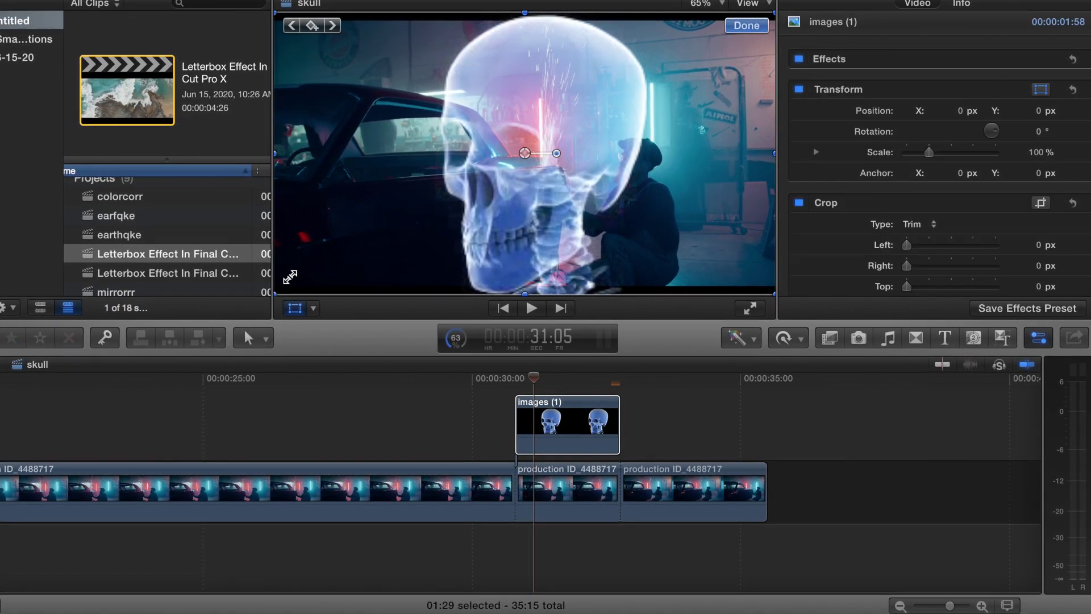
Scale the skull down to about 21% and move it over the mechanic's head
drag(294, 275, 312, 267)
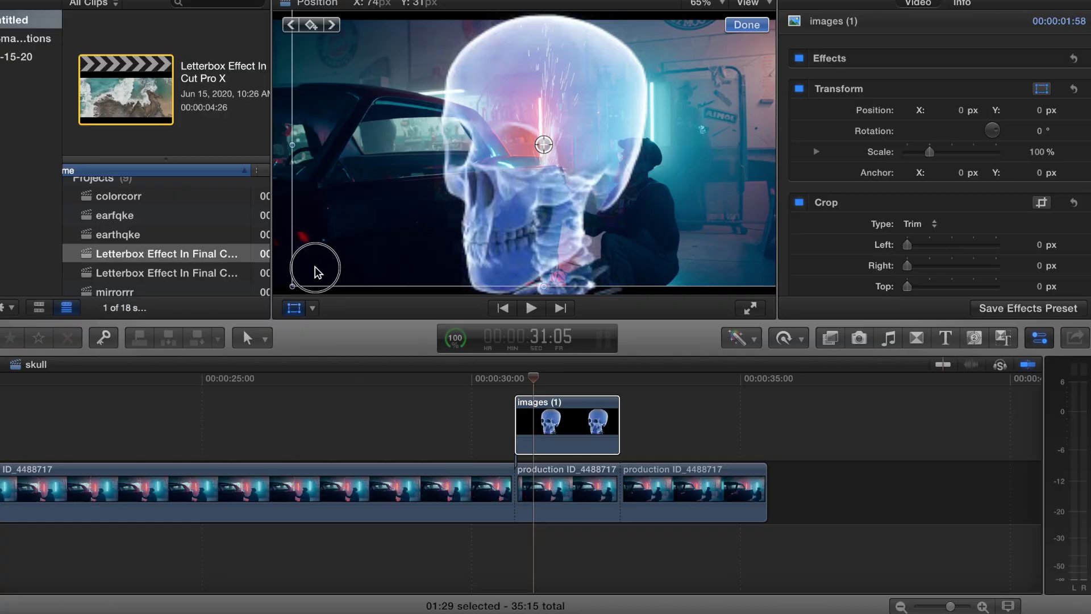
drag(168, 470, 514, 327)
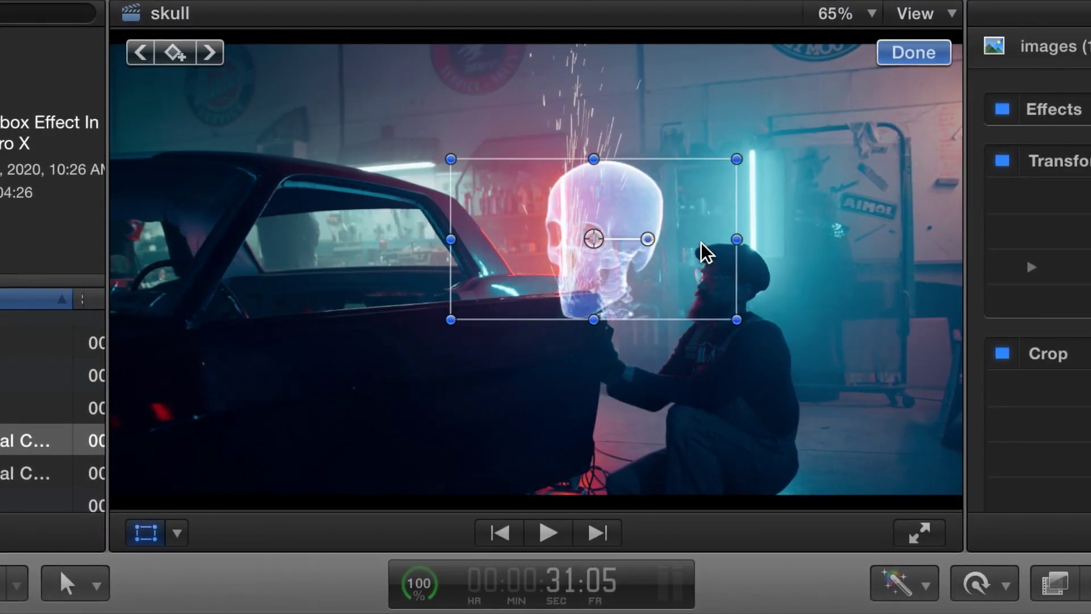
drag(707, 253, 833, 316)
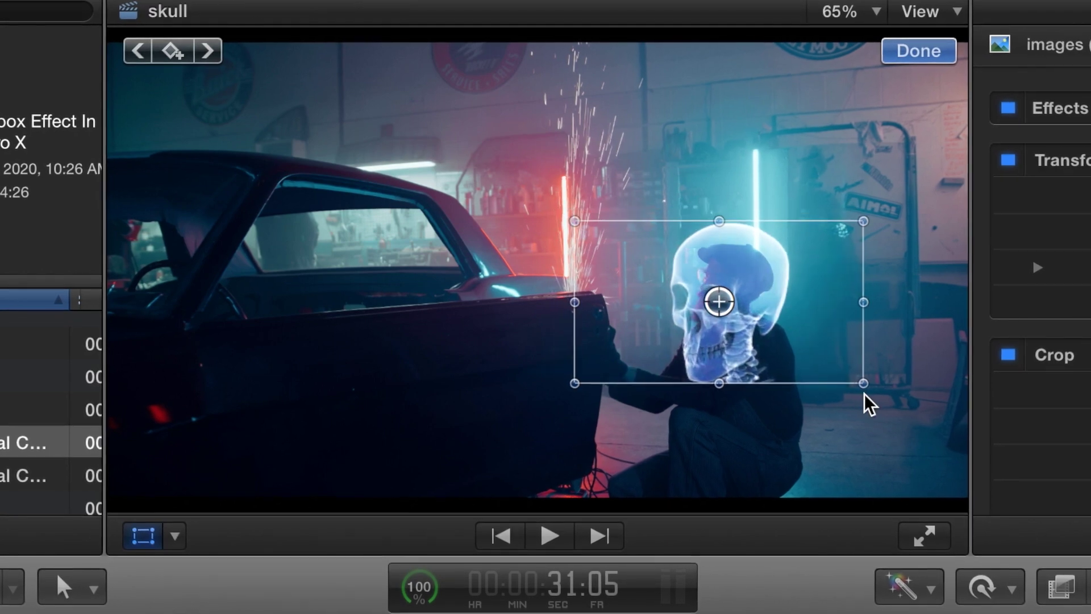
drag(863, 383, 811, 348)
drag(772, 312, 790, 299)
Rotate the skull to −12.7° and return the playhead to the clip's start
click(787, 287)
drag(762, 257, 759, 257)
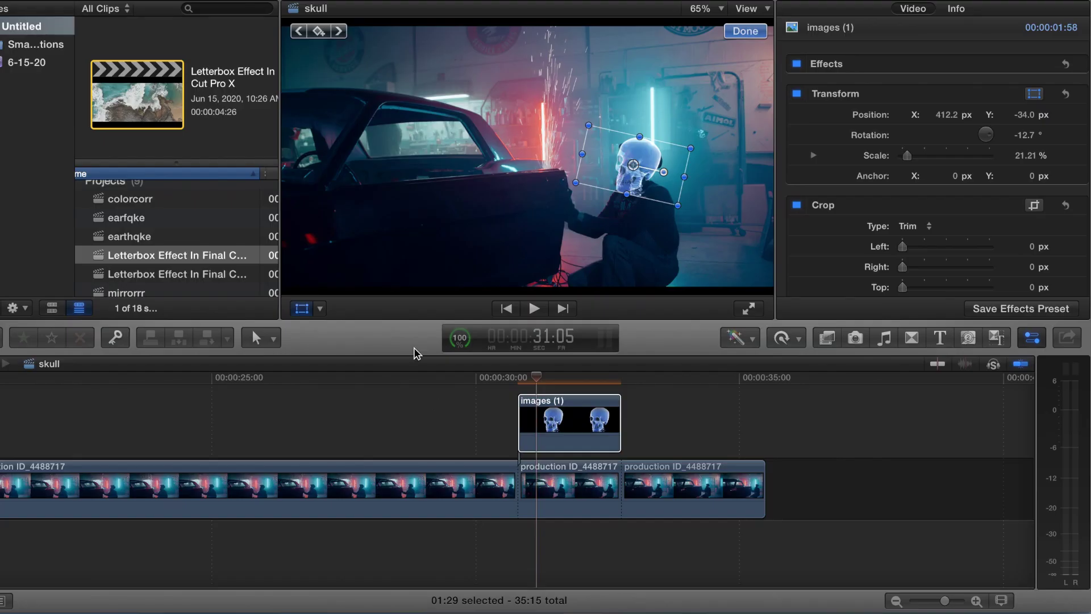
drag(532, 378, 516, 380)
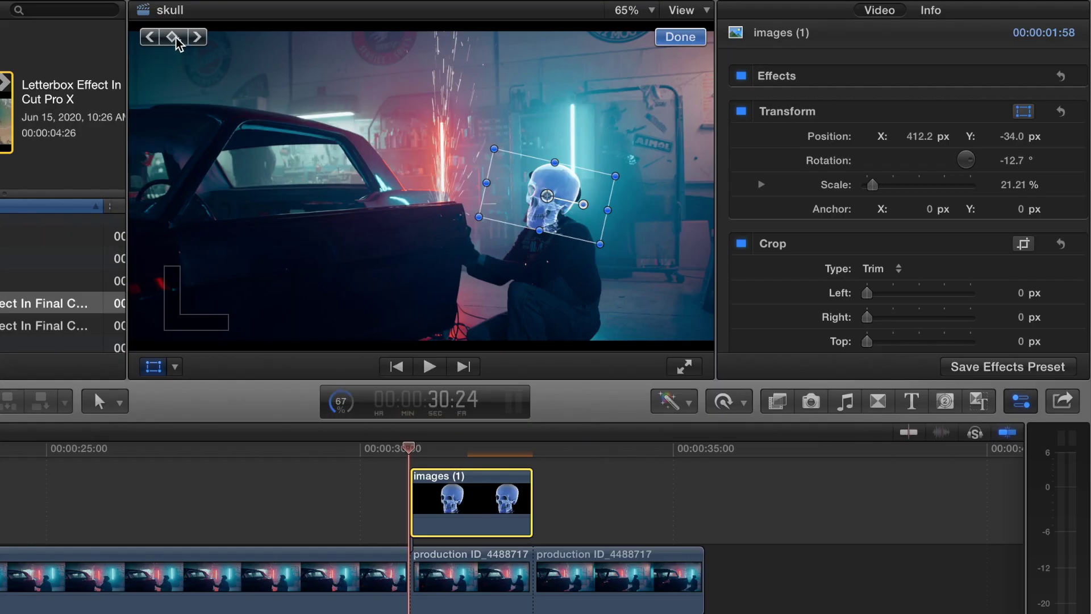
Add a transform keyframe and drag the skull onto the man's head over the first frames
click(173, 38)
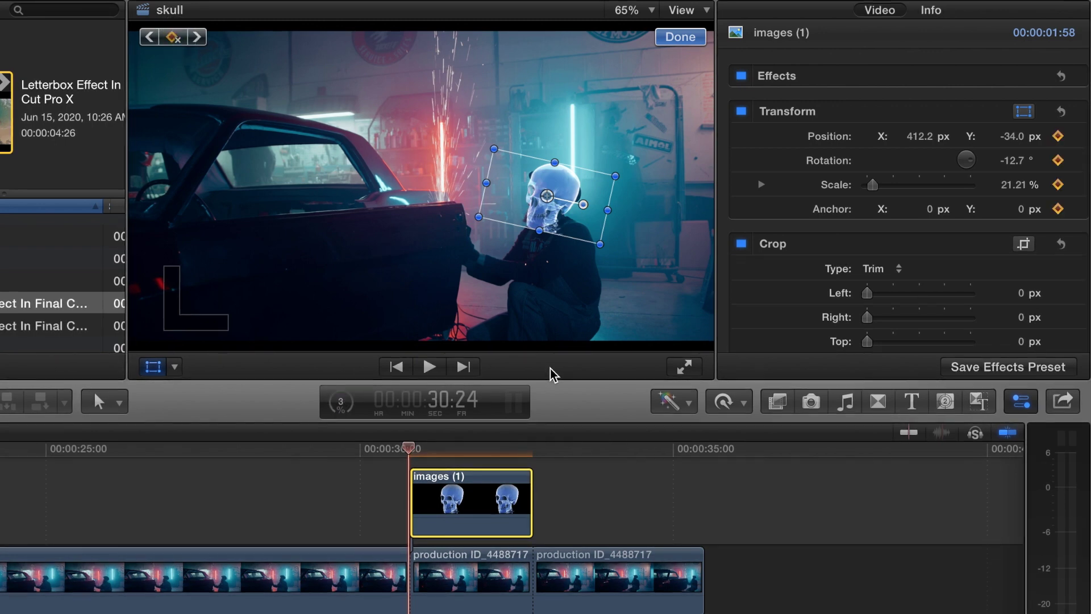
key(Right)
key(Right)
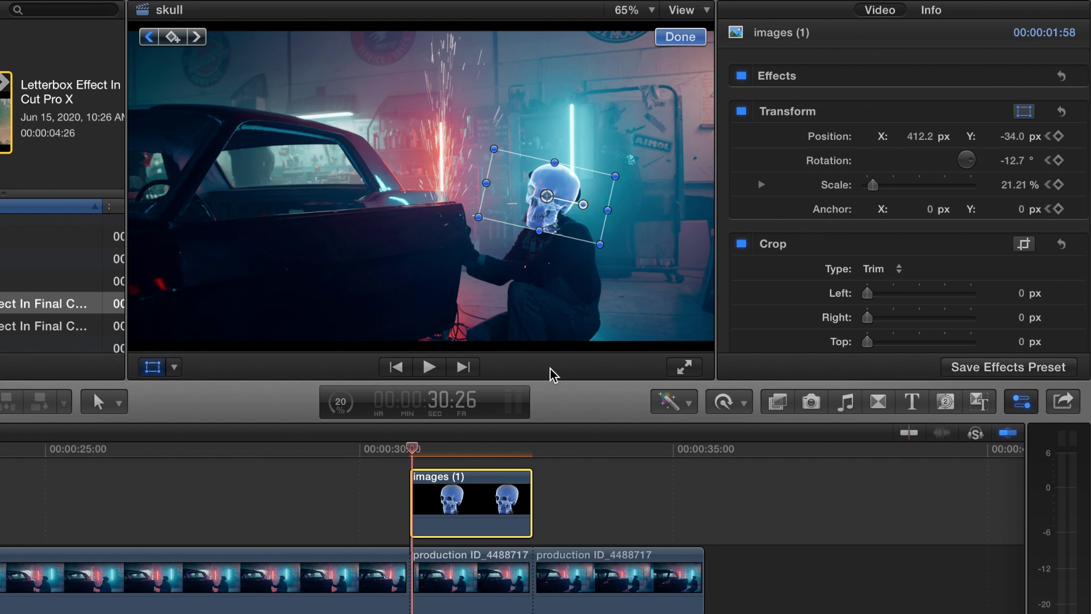
key(Right)
key(Right)
key(Right)
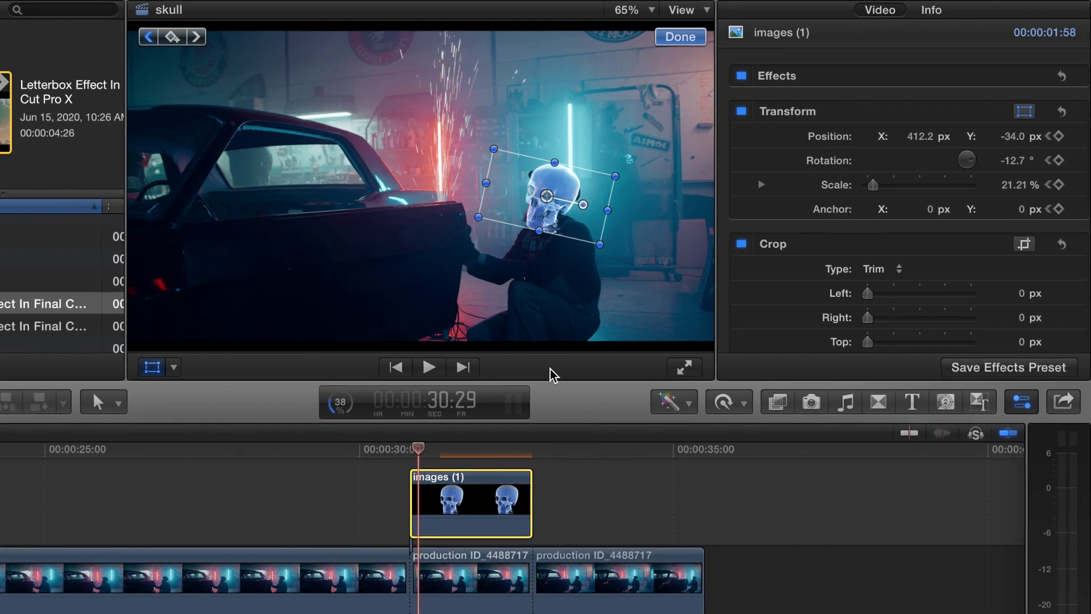
key(Right)
key(Right)
key(Right)
key(Right)
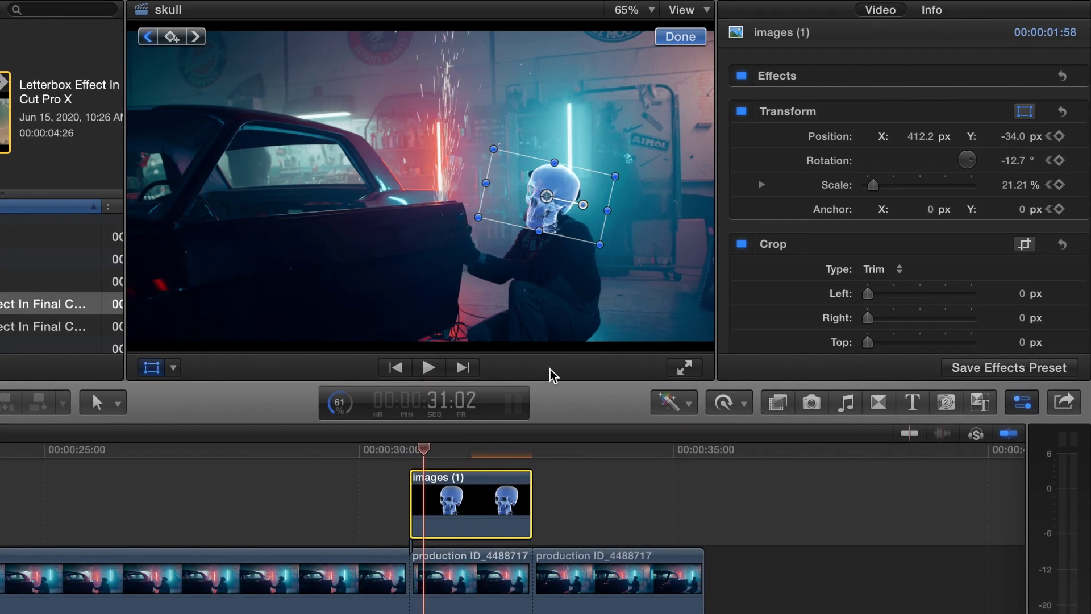
key(Right)
key(Right)
key(Right)
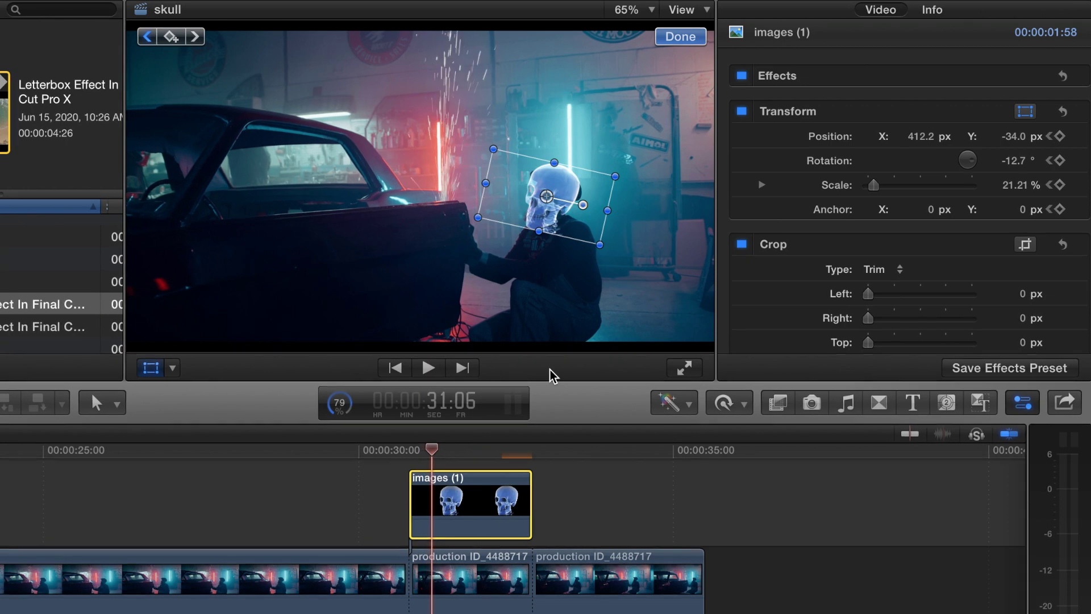
click(551, 187)
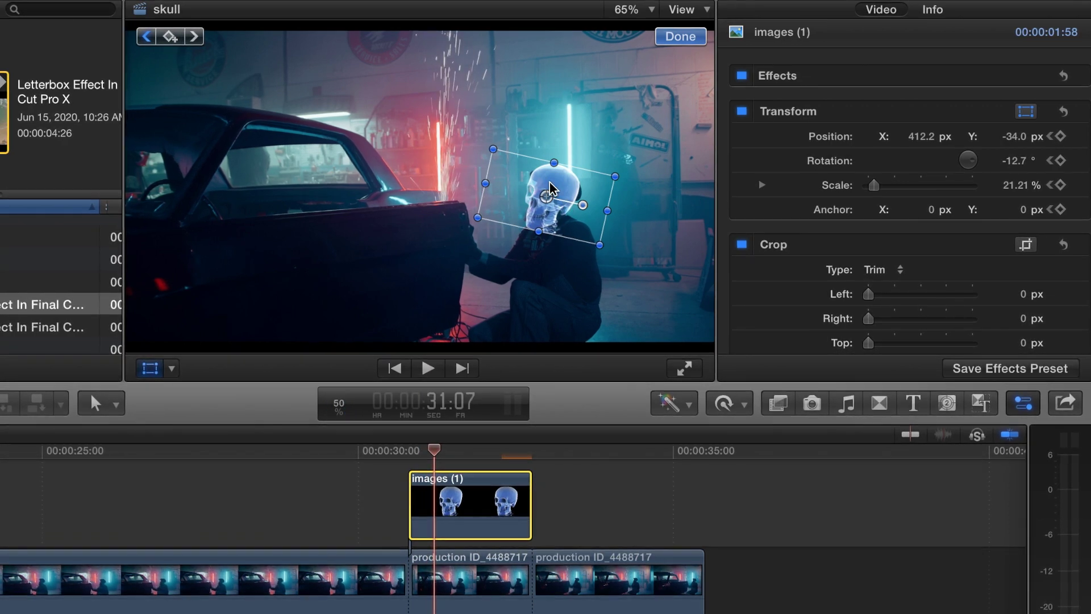
drag(550, 188, 551, 191)
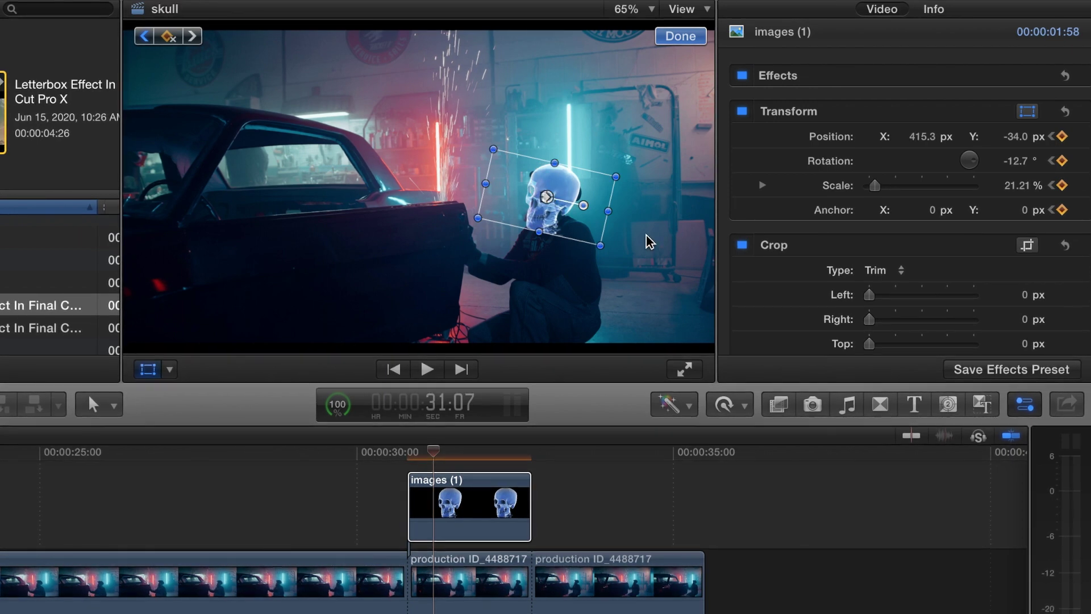
key(Right)
key(Right)
key(Right)
key(Right)
key(Right)
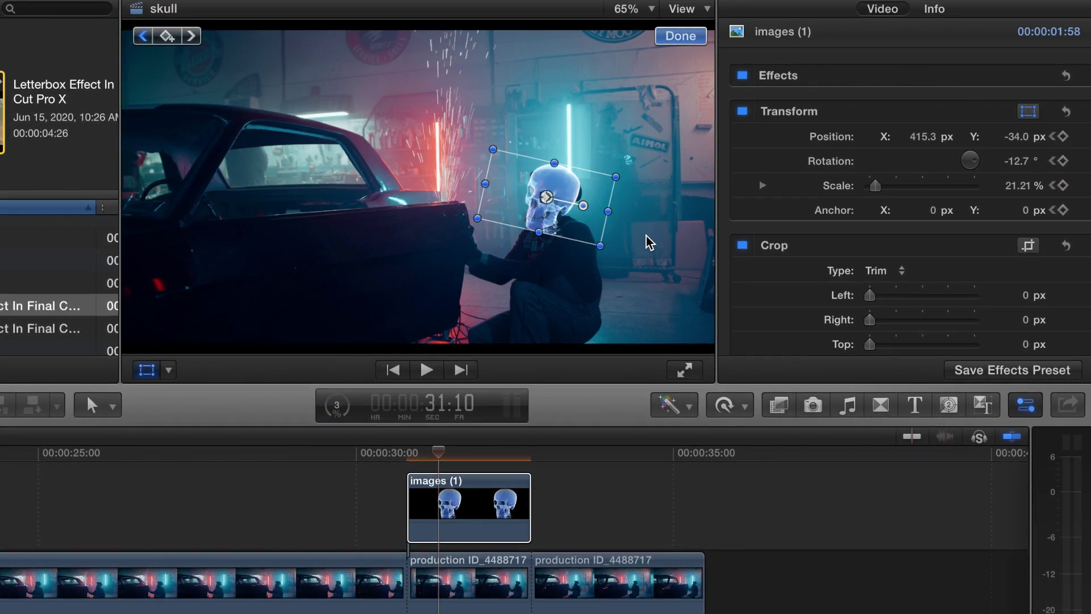
key(Right)
key(Right)
key(Right)
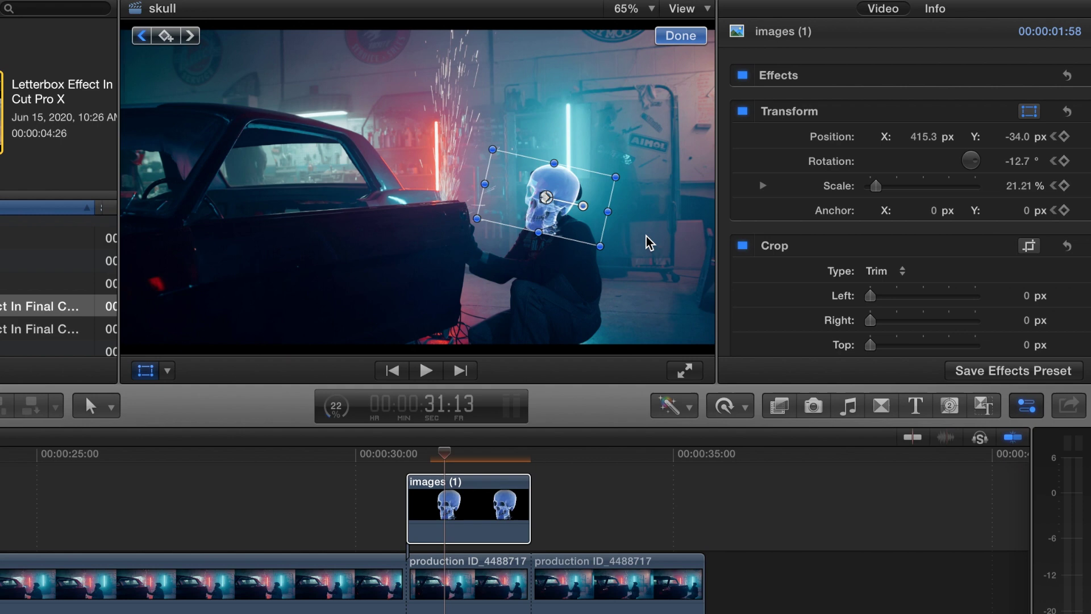
key(Right)
key(Right)
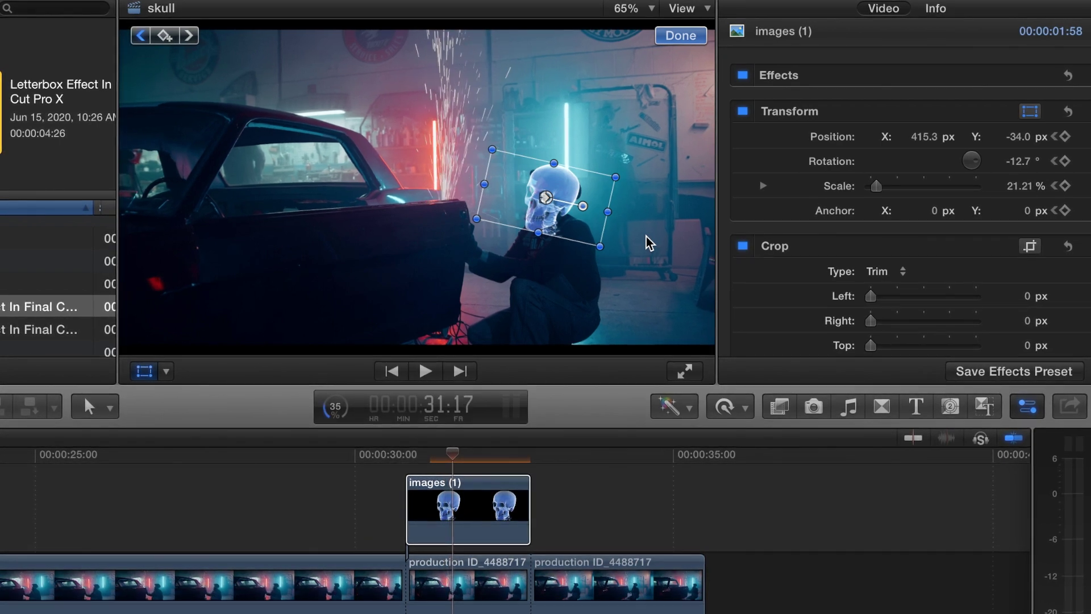
key(Right)
key(Right)
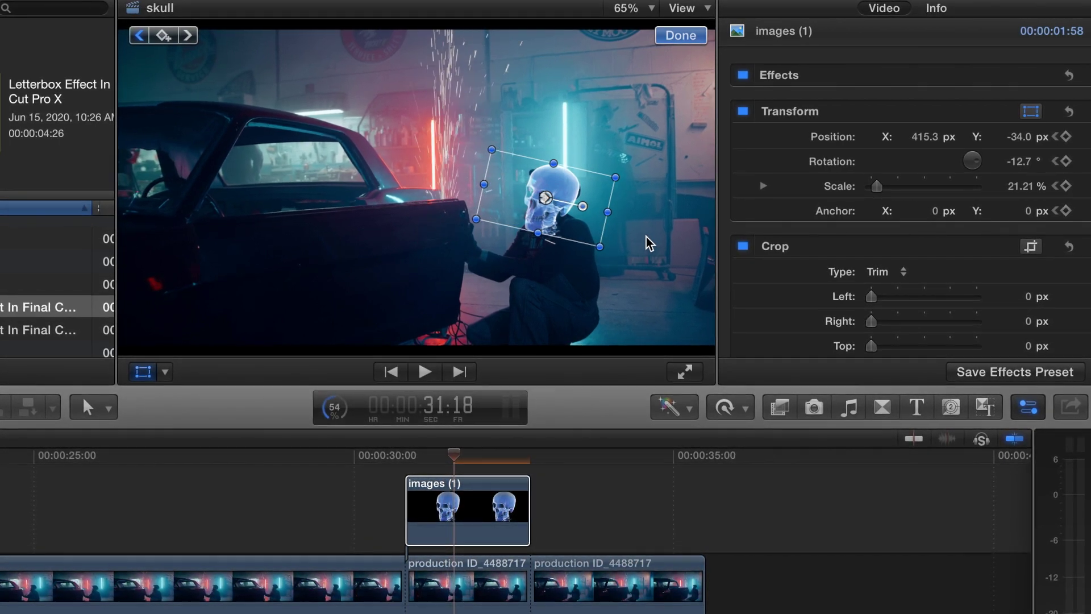
click(550, 194)
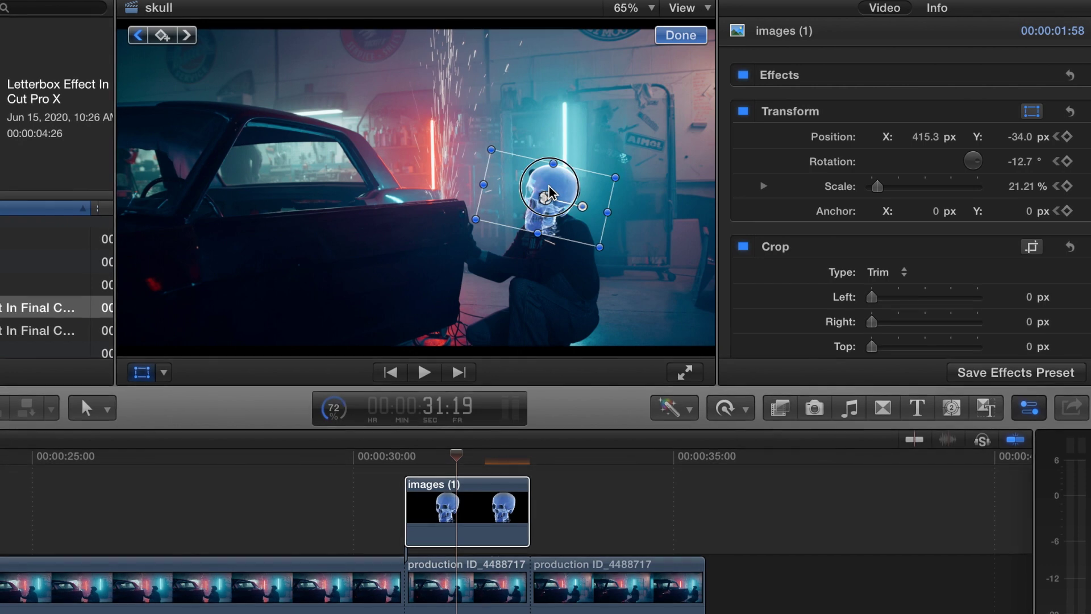
drag(550, 194, 549, 192)
Keep stepping forward to 32:12, repositioning the skull to follow the head
key(Right)
key(Right)
key(Right)
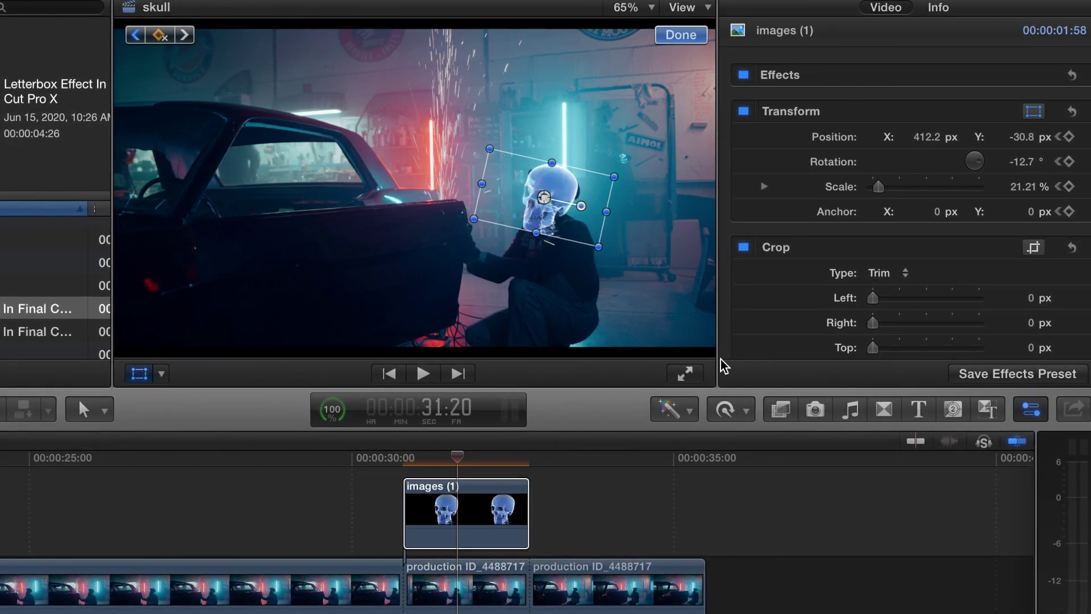
key(Right)
key(Right)
key(Right)
key(Right)
key(Right)
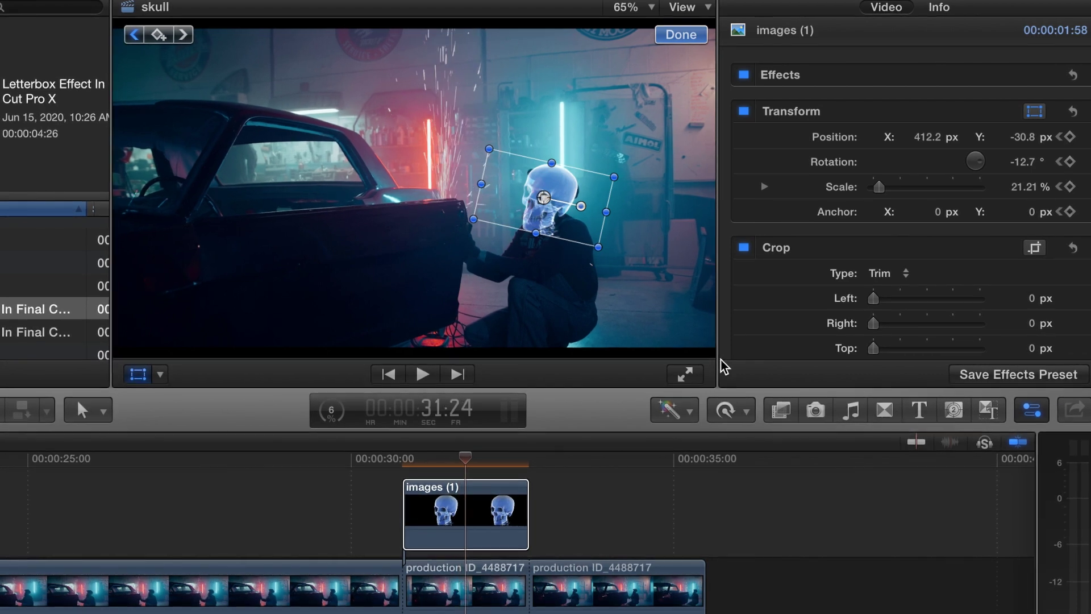
key(Right)
key(Right)
key(Right)
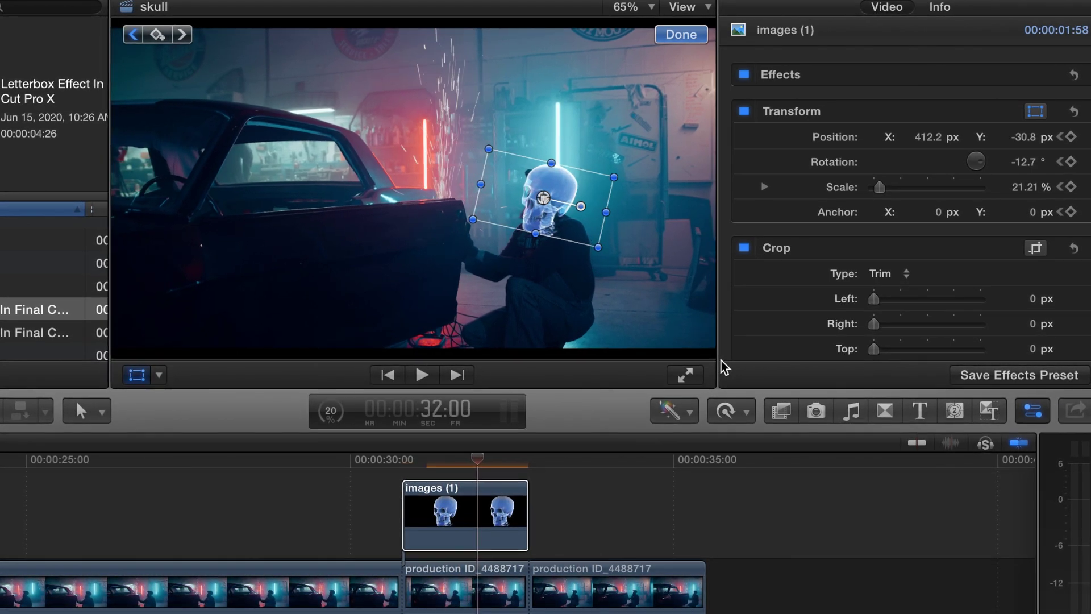
drag(562, 207, 550, 194)
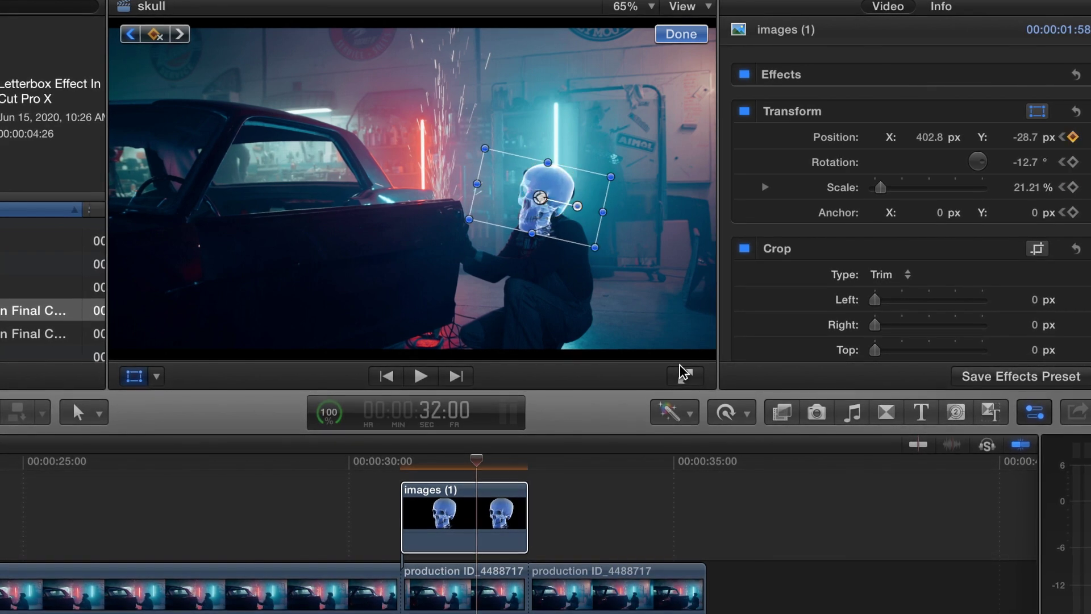
key(Right)
key(Right)
key(Right)
key(Right)
key(Right)
key(Right)
key(Right)
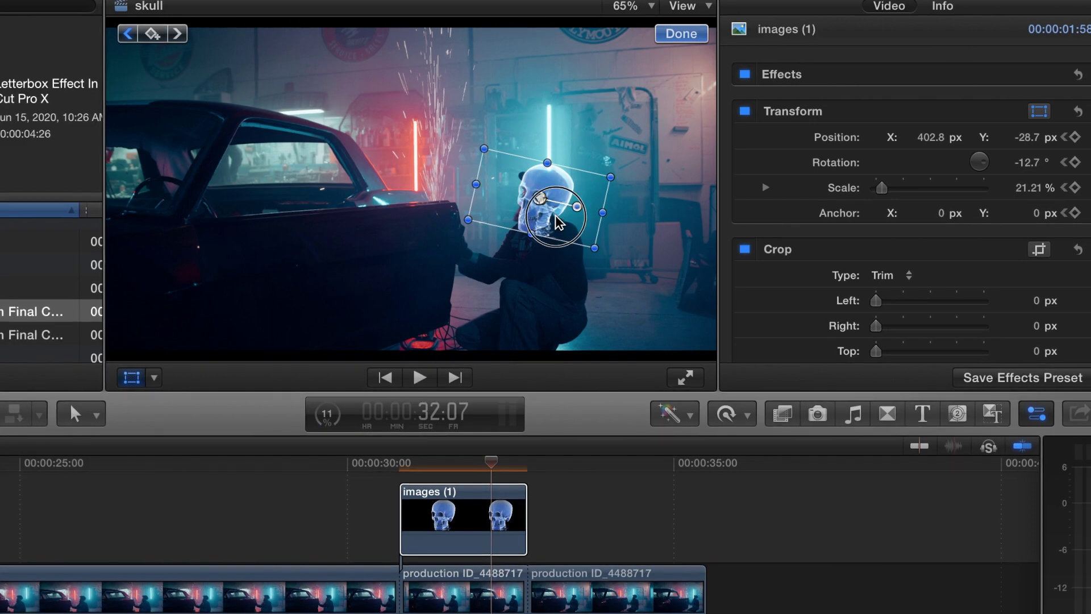
drag(559, 221, 552, 223)
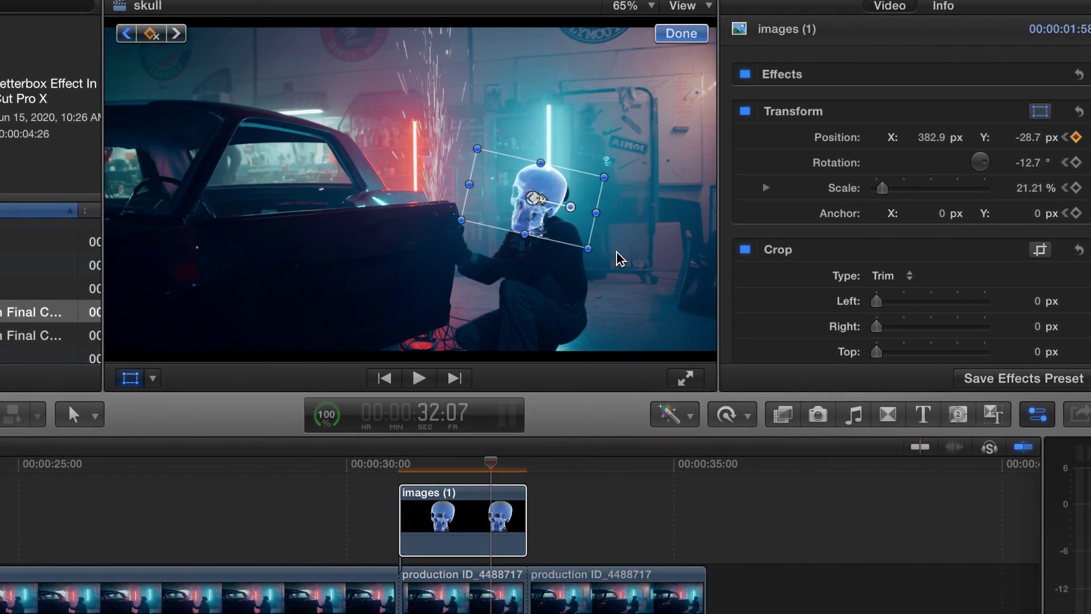
key(Right)
key(Right)
key(Right)
key(Right)
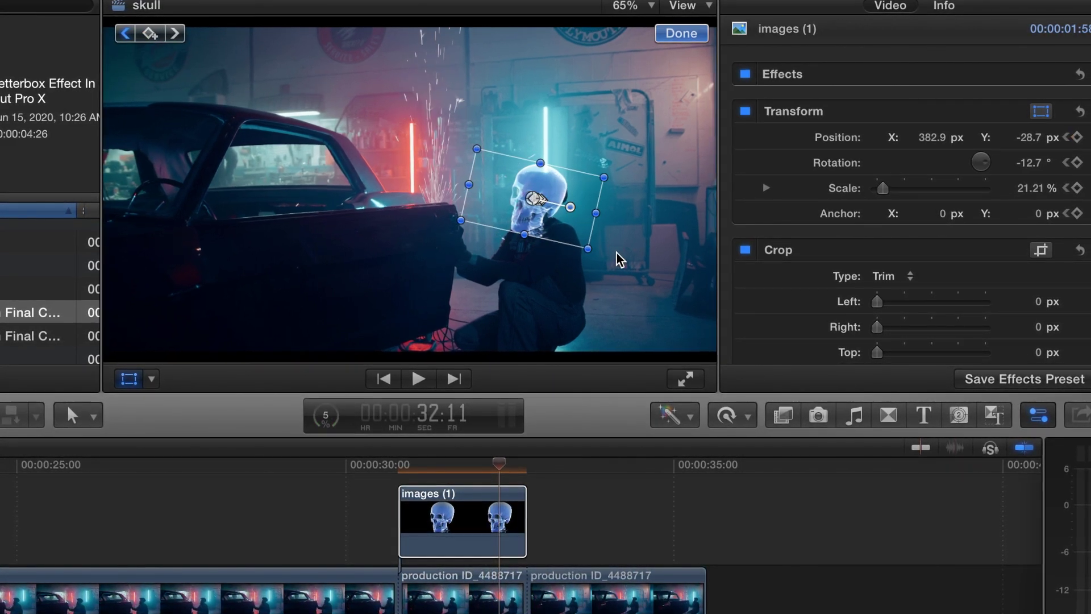
key(Right)
click(538, 212)
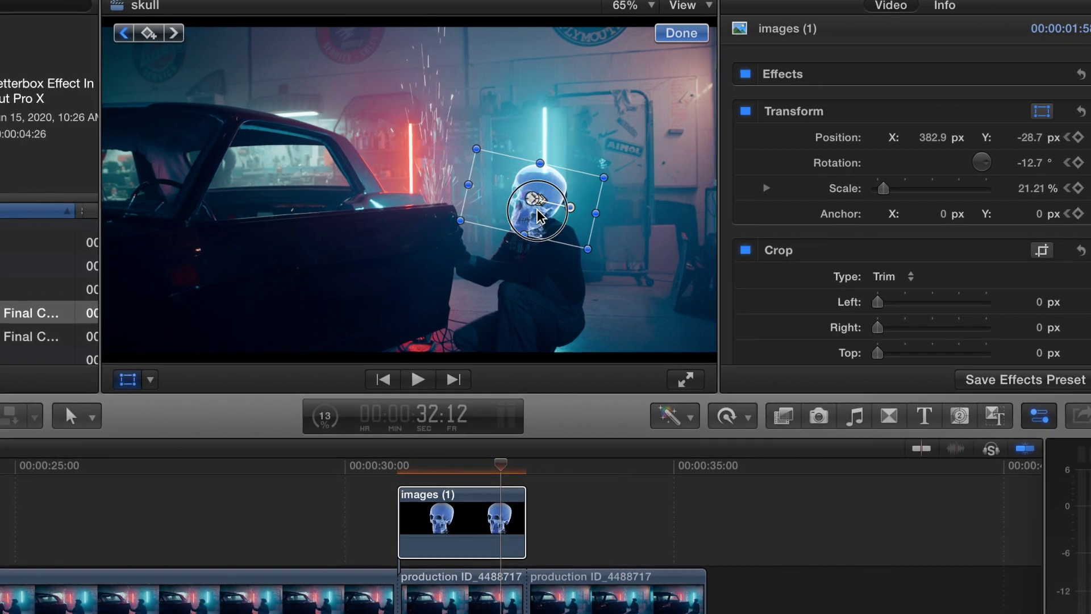
drag(538, 215, 537, 217)
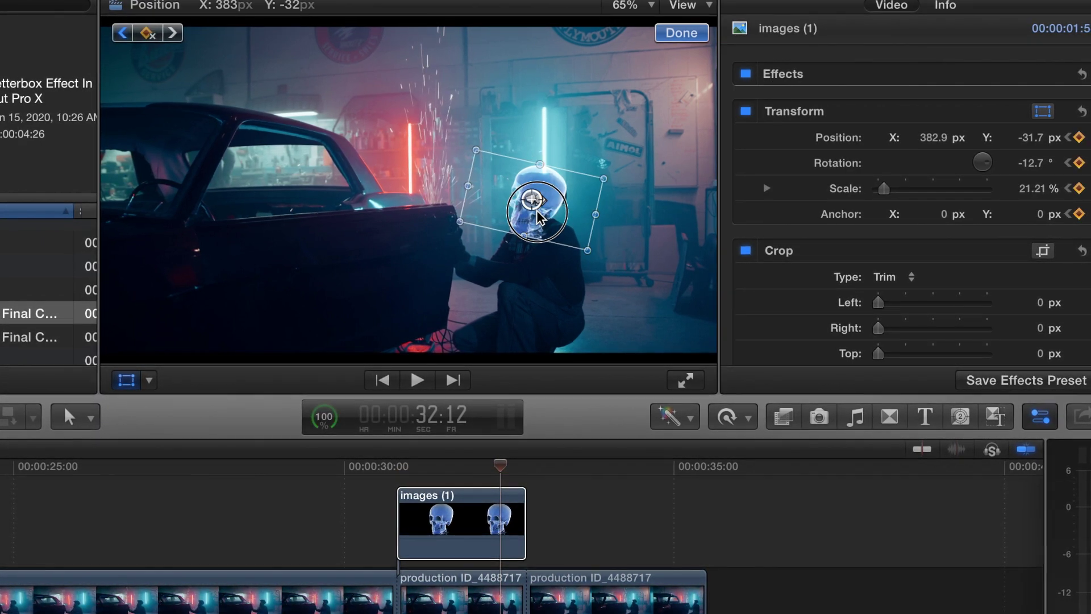
Step to the skull clip's end, then select images (1) and show its transform handles
key(Right)
key(Right)
key(Right)
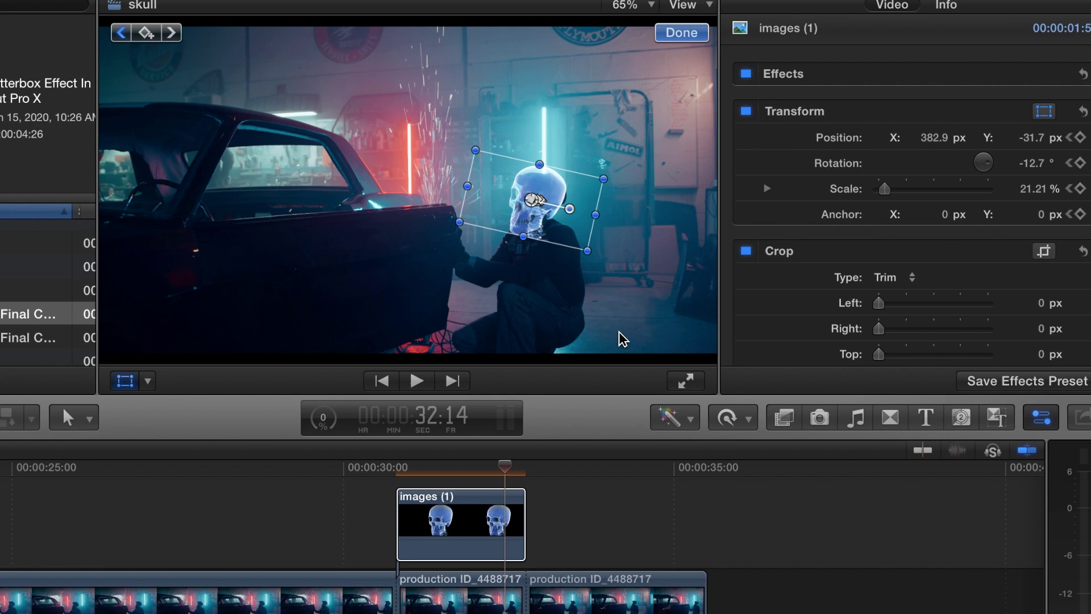
key(Right)
key(Right)
key(Right)
key(Right)
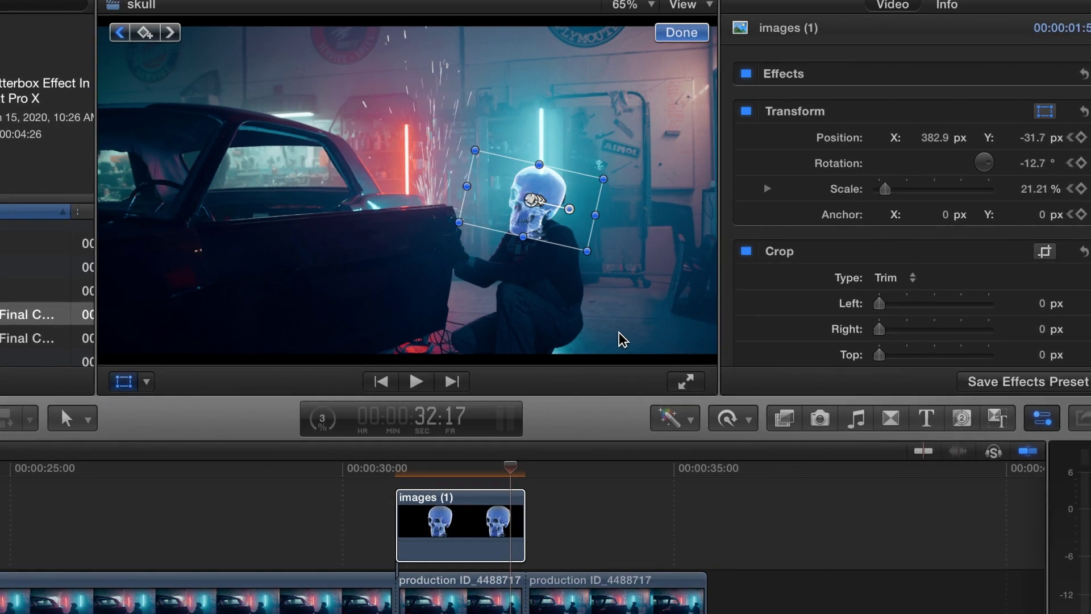
key(Right)
key(Right)
key(Right)
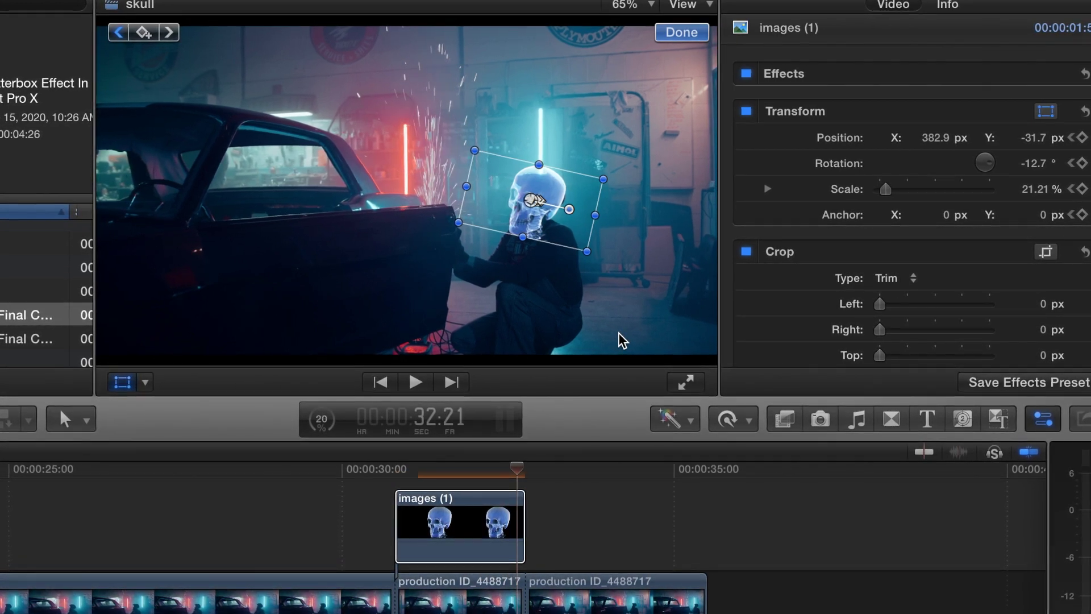
key(Right)
key(Right)
key(Right)
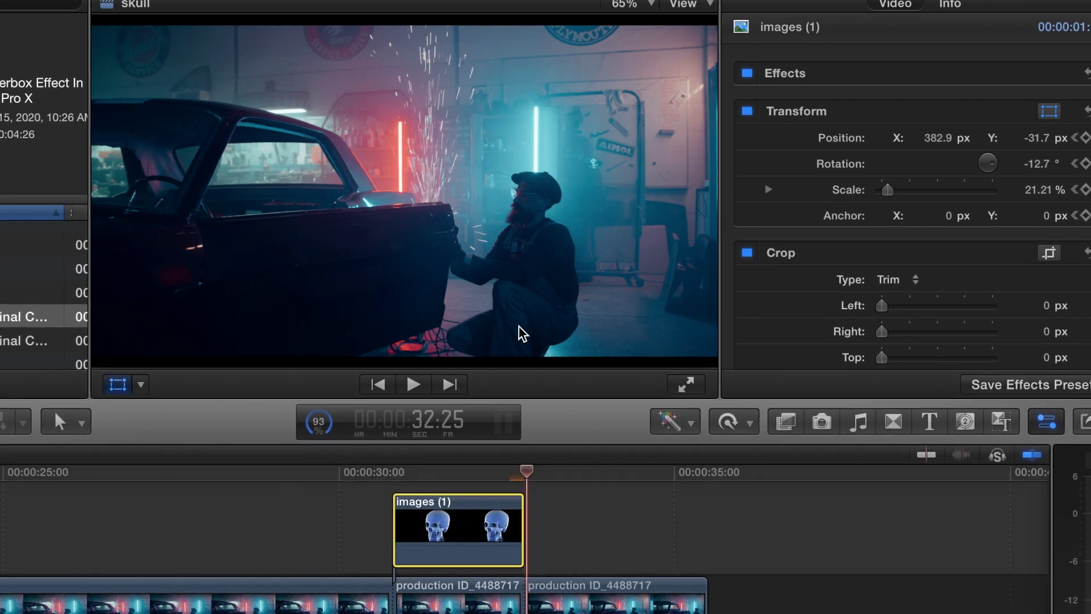
click(455, 492)
key(shift+t)
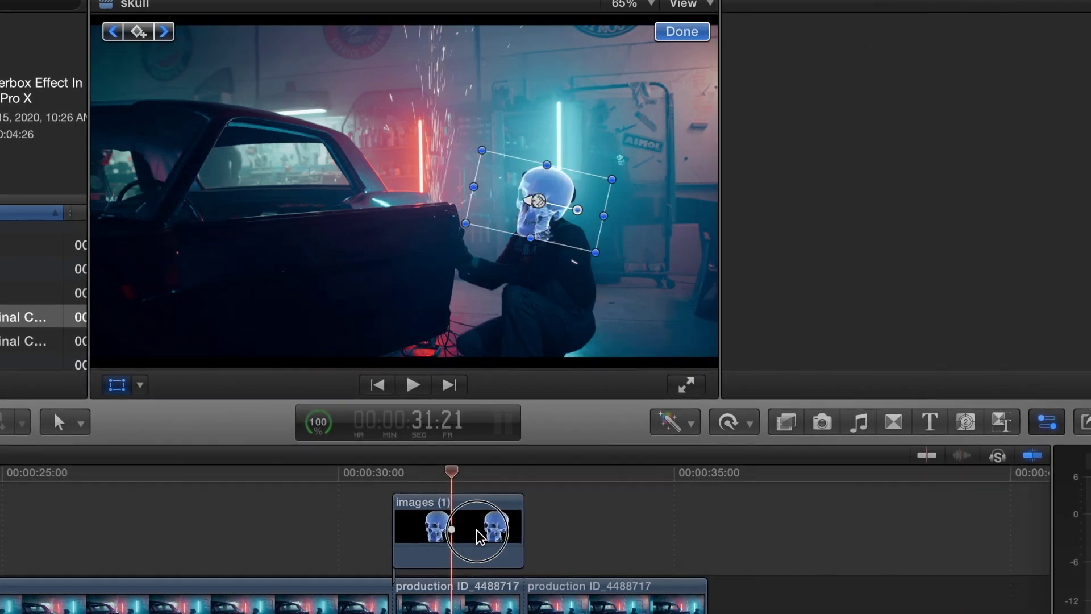
click(682, 32)
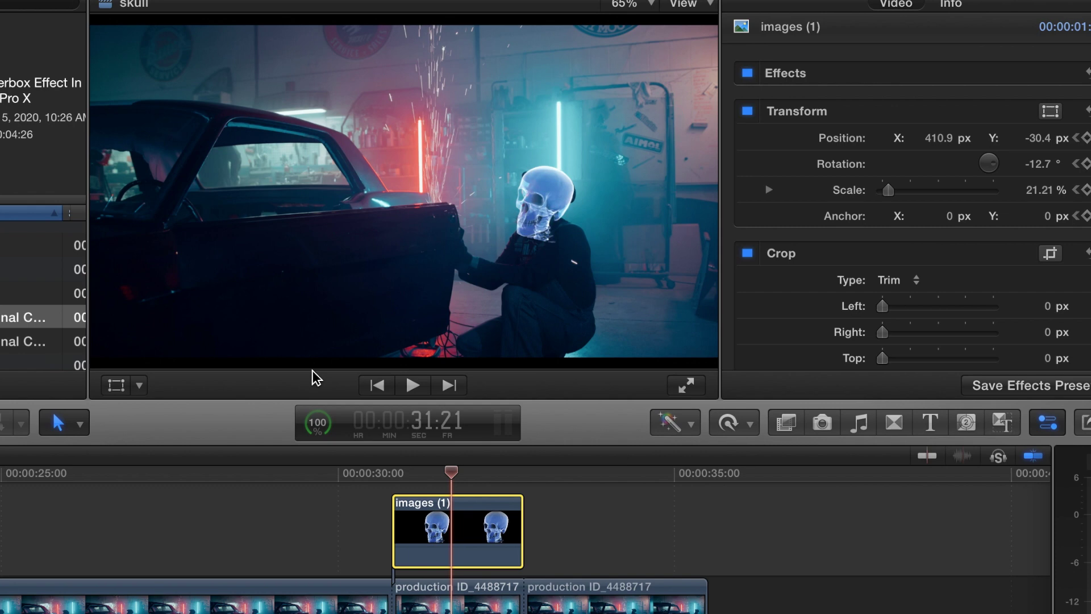
click(148, 545)
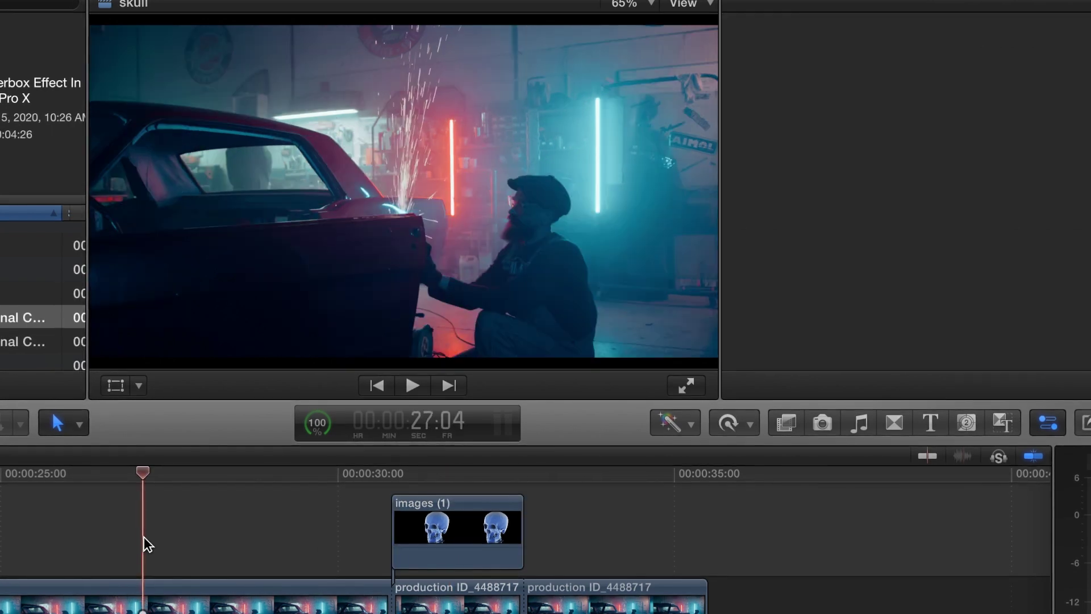
key(space)
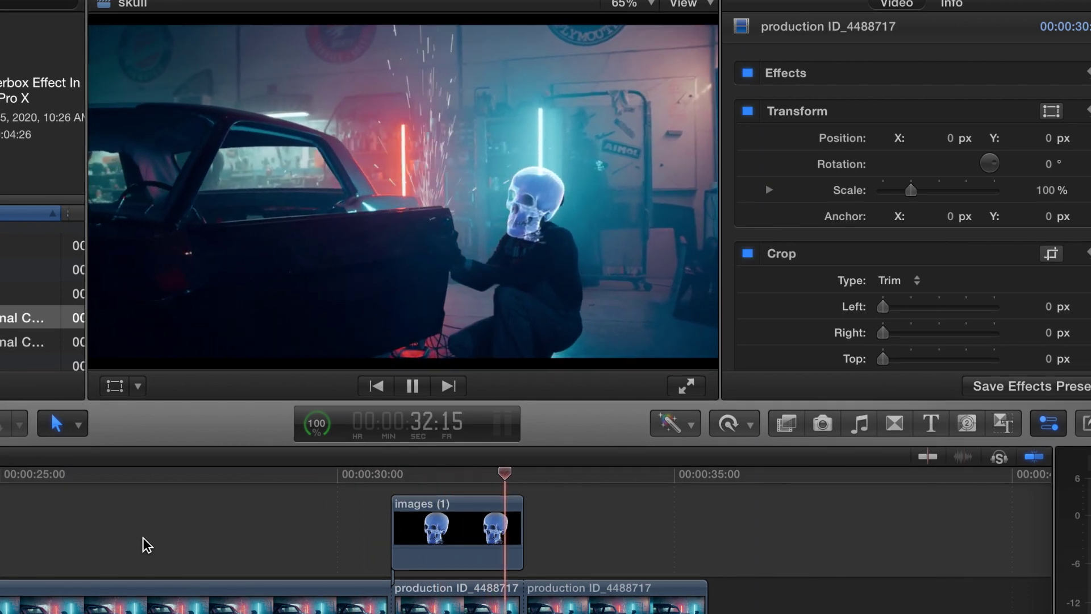
key(space)
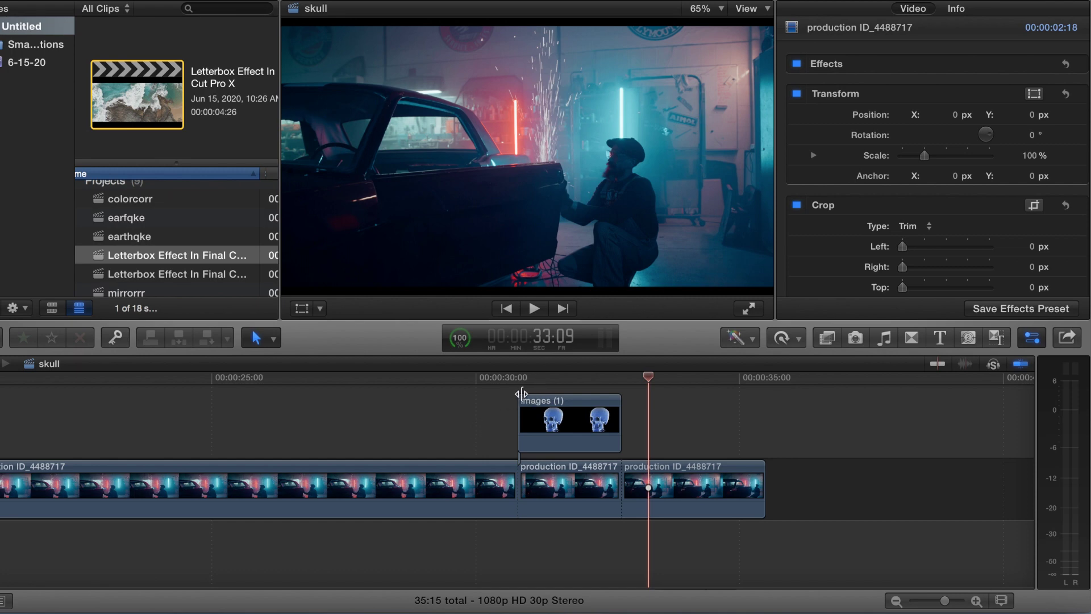
Zoom the timeline in on the images (1) clip and park the playhead at its start
click(570, 415)
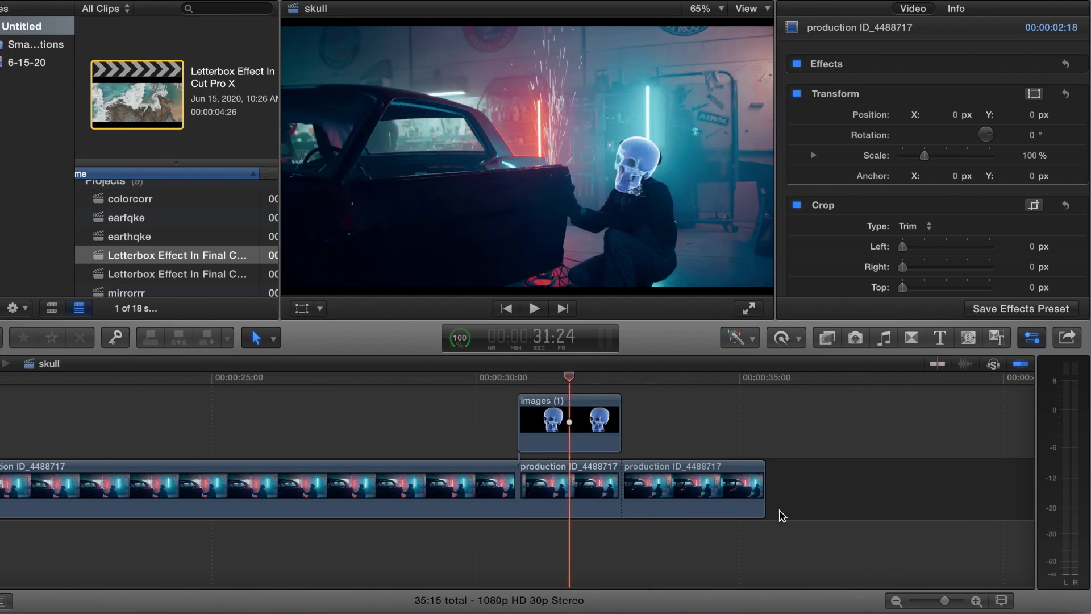
click(945, 599)
drag(945, 602, 955, 605)
scroll(413, 549, right, 4)
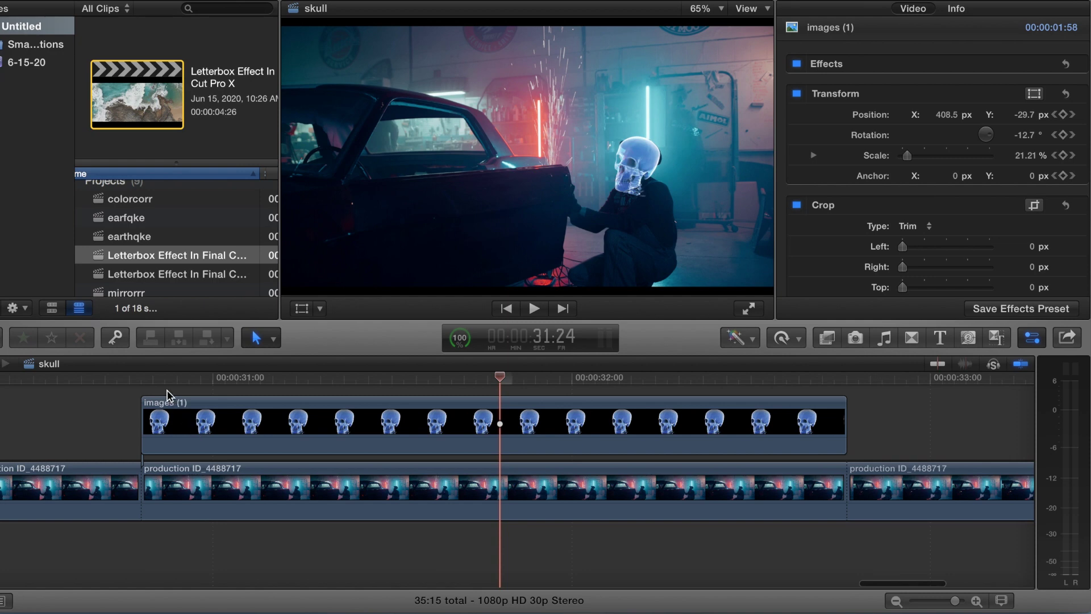
click(144, 394)
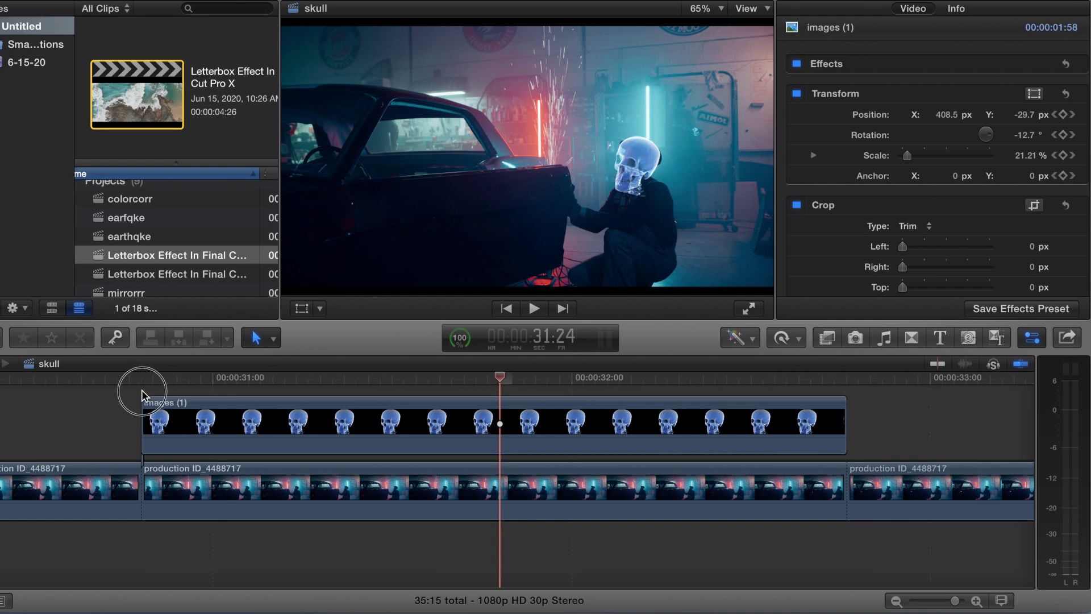
Blade the skull clip and garage footage at consecutive frames around 31:00
click(234, 431)
key(Right)
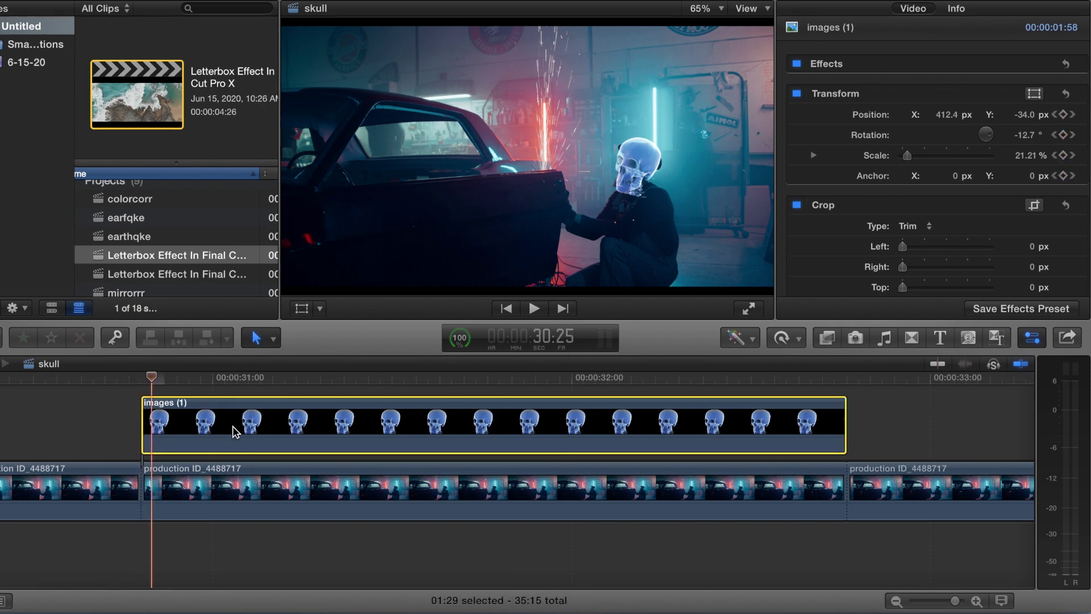
key(super+b)
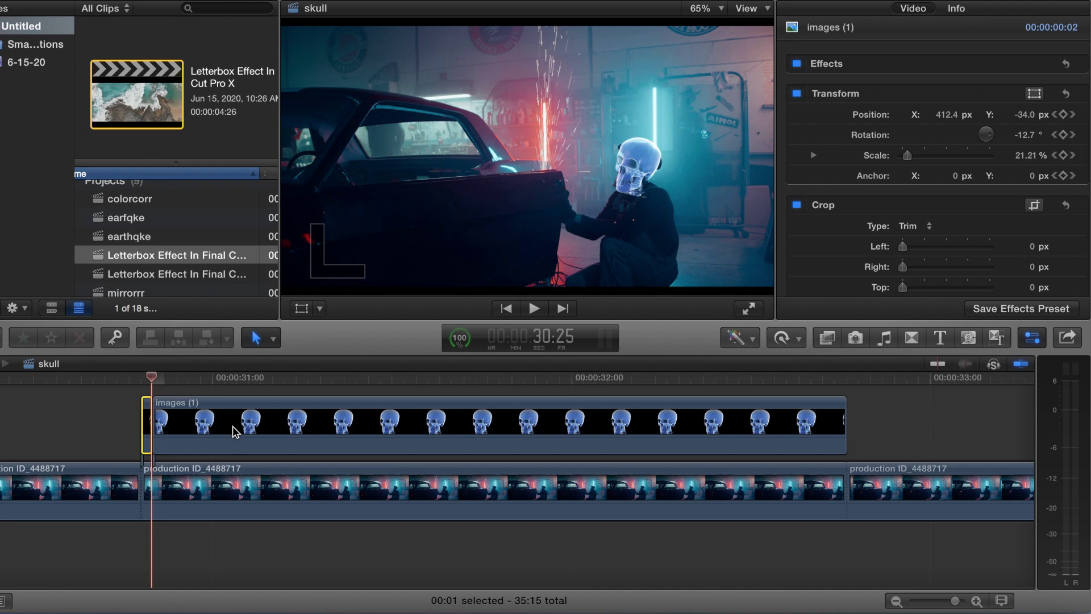
key(Right)
key(super+b)
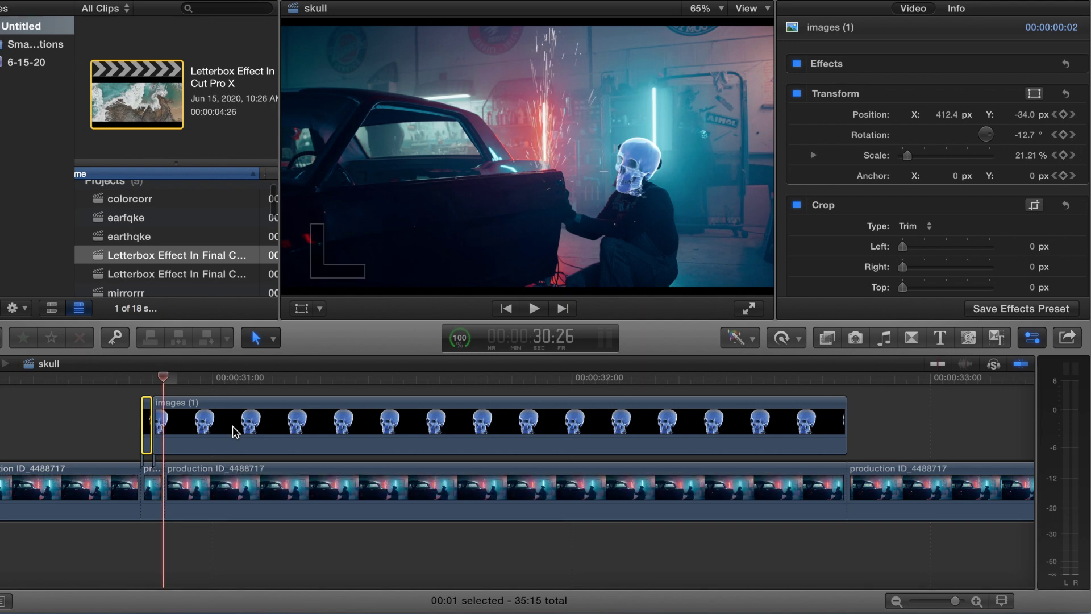
key(Right)
key(super+b)
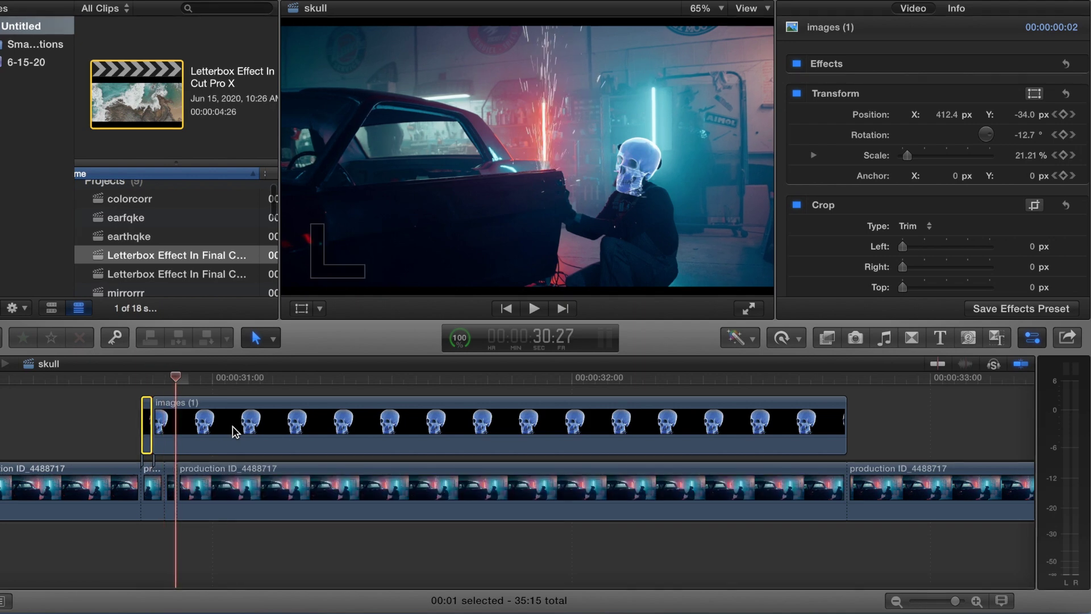
click(233, 425)
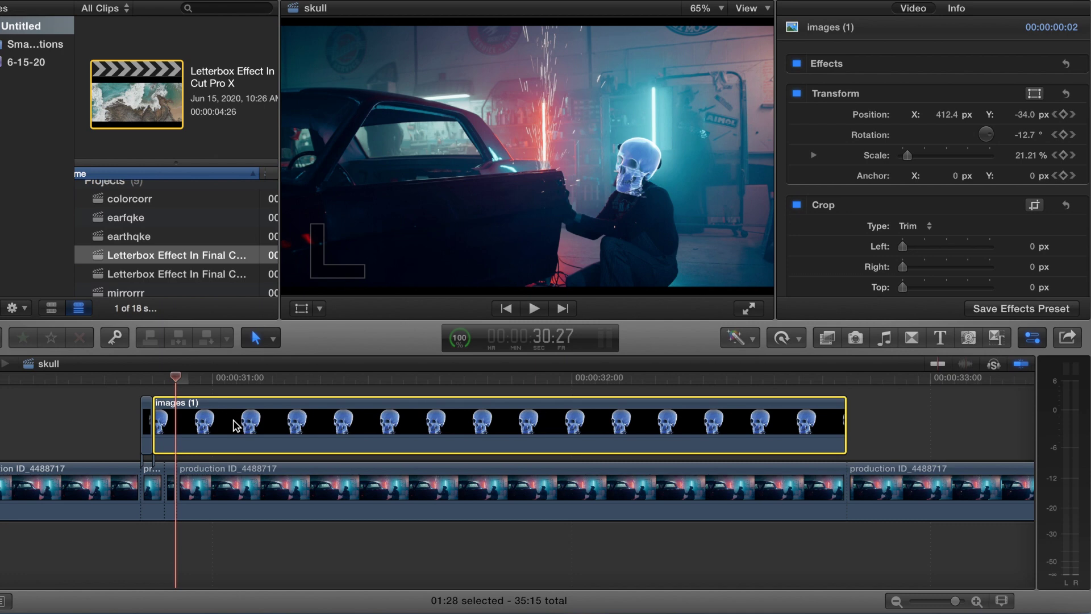
key(super+b)
click(254, 426)
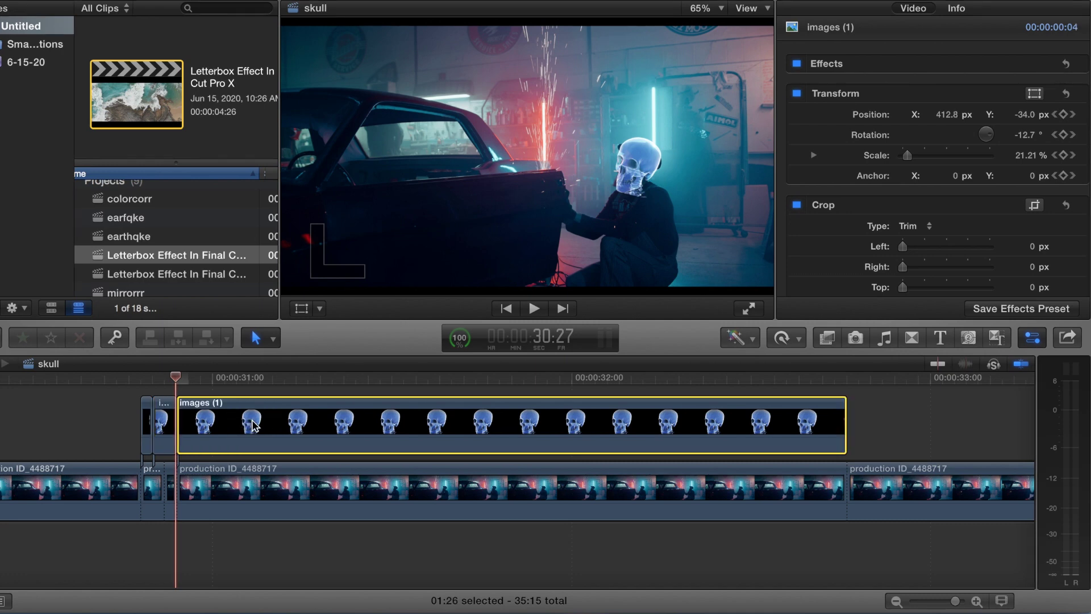
key(Right)
key(super+b)
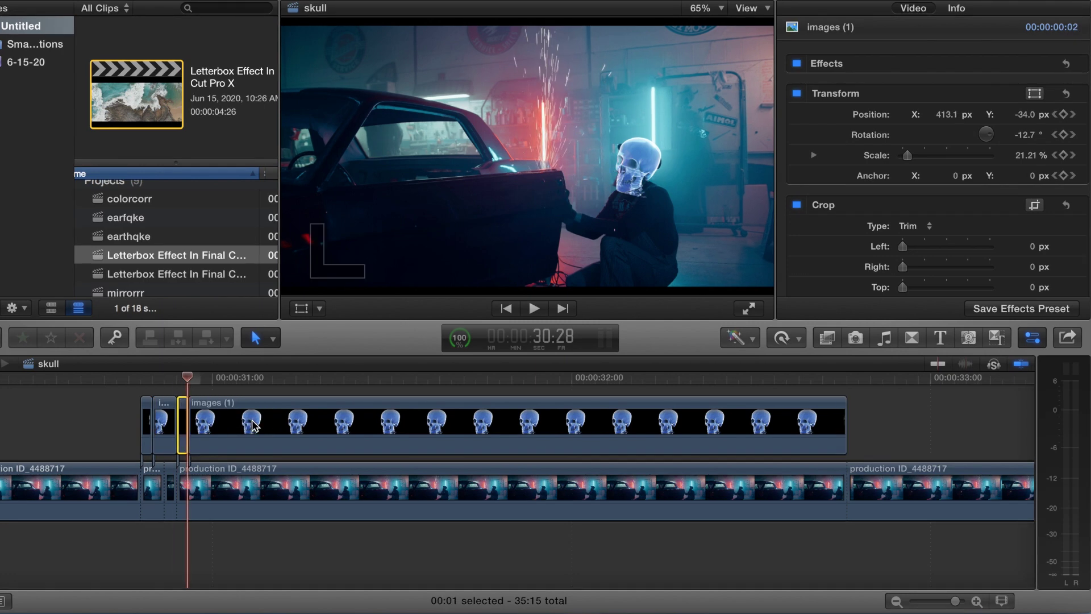
Keep stepping forward a frame at a time, cutting the skull clip into more short pieces
key(Right)
click(254, 426)
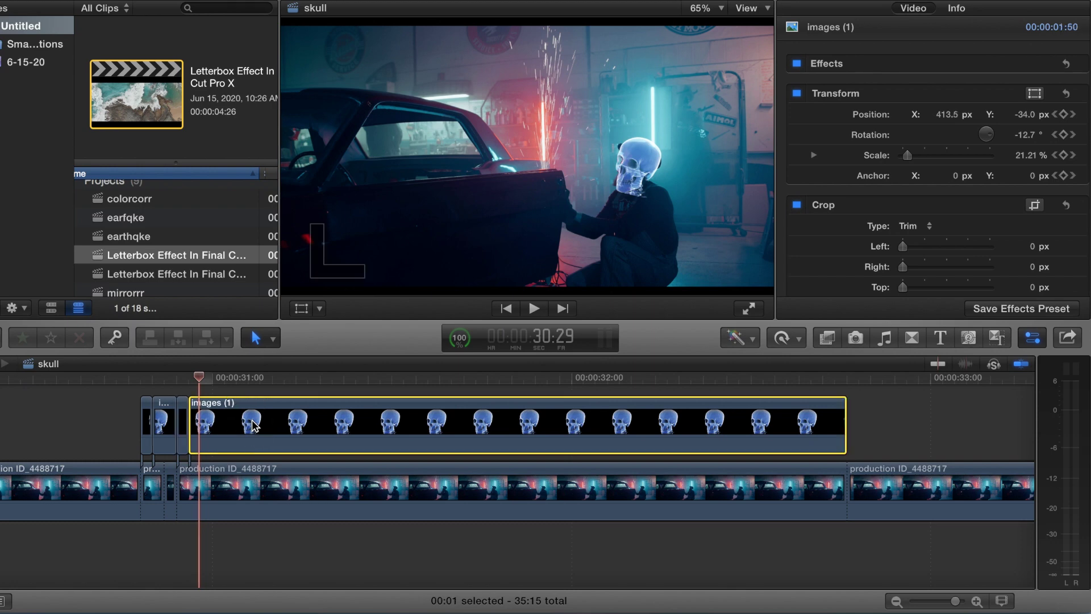
key(super+b)
key(Right)
click(254, 426)
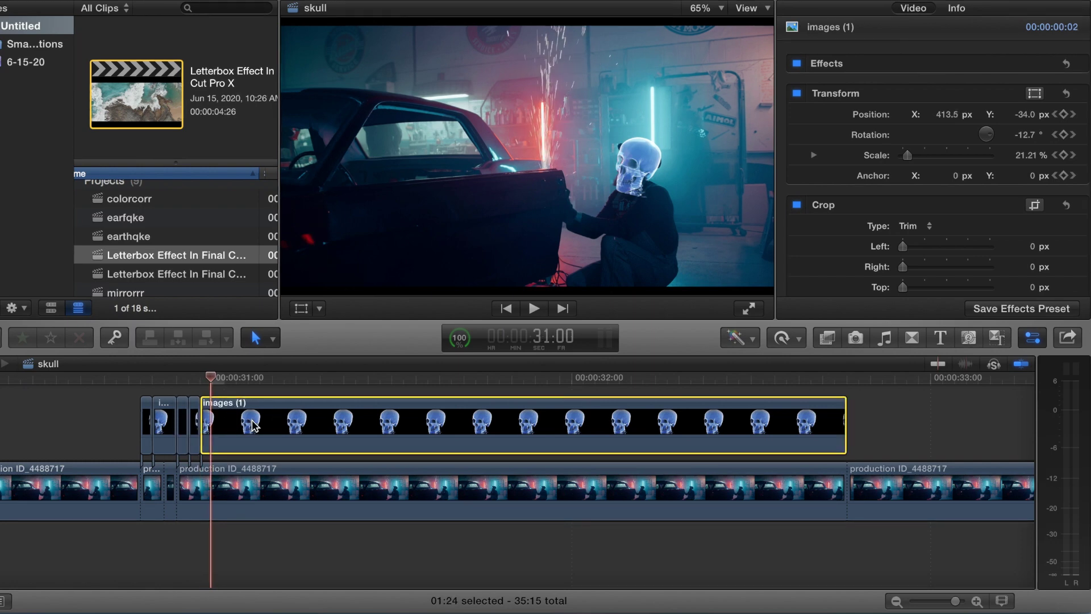
key(super+b)
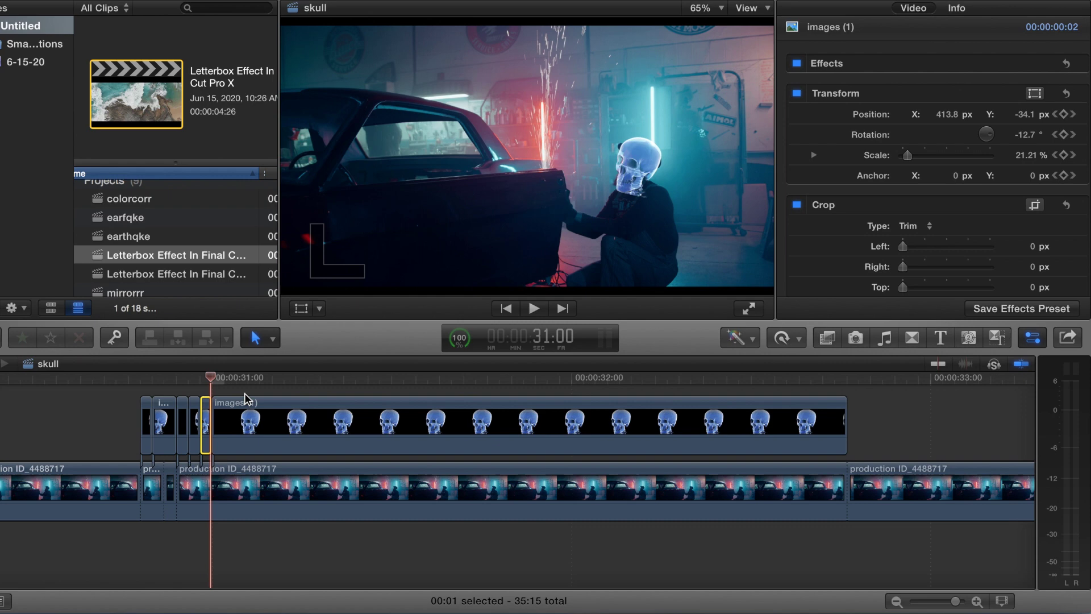
click(248, 421)
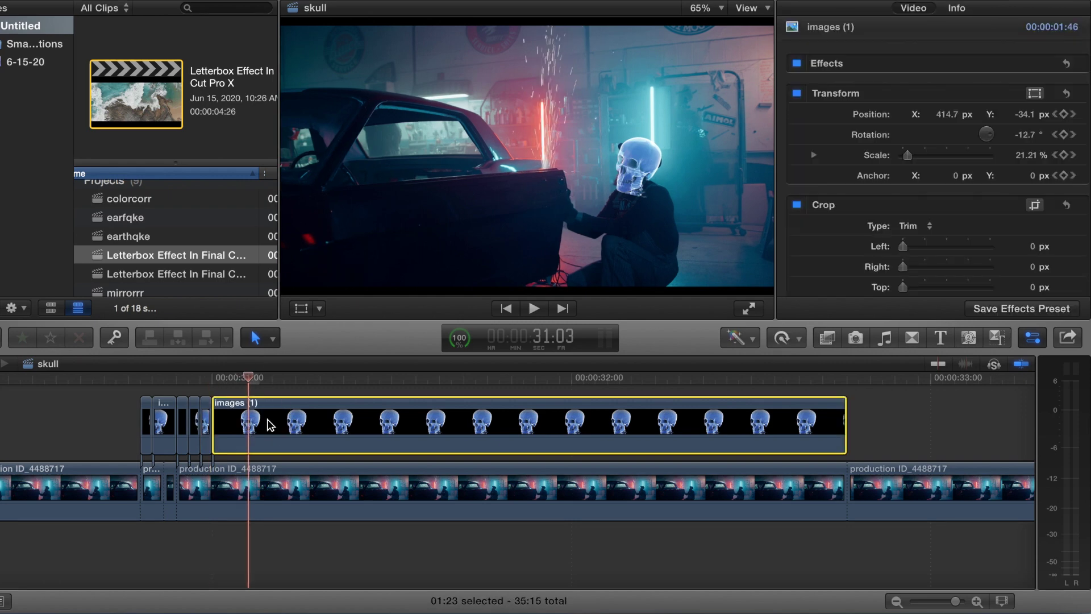
key(super+b)
key(Right)
key(Right)
key(Right)
key(Right)
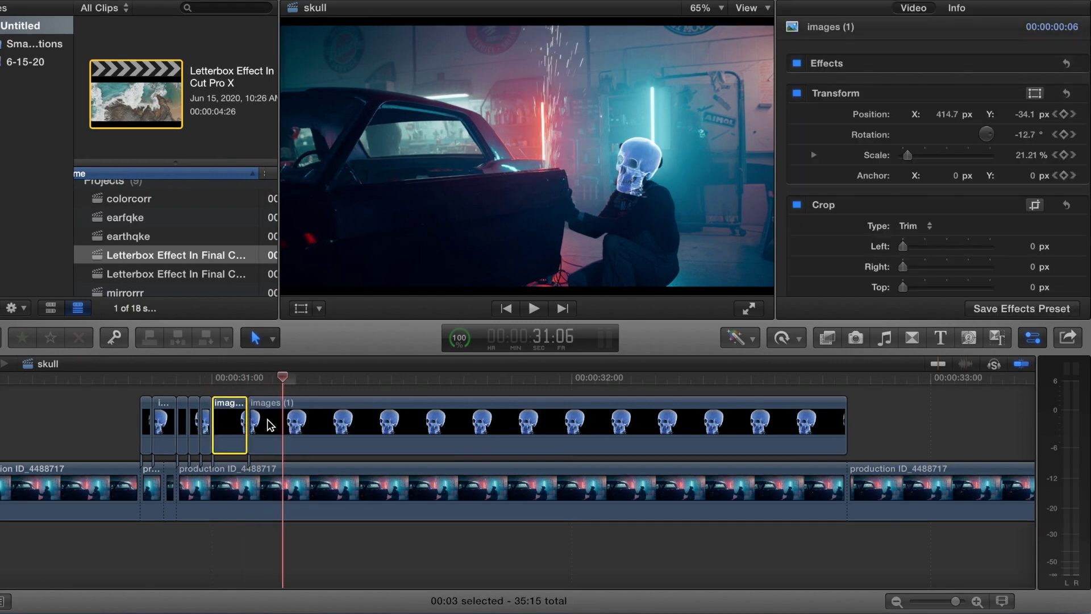
click(271, 423)
key(alt+k)
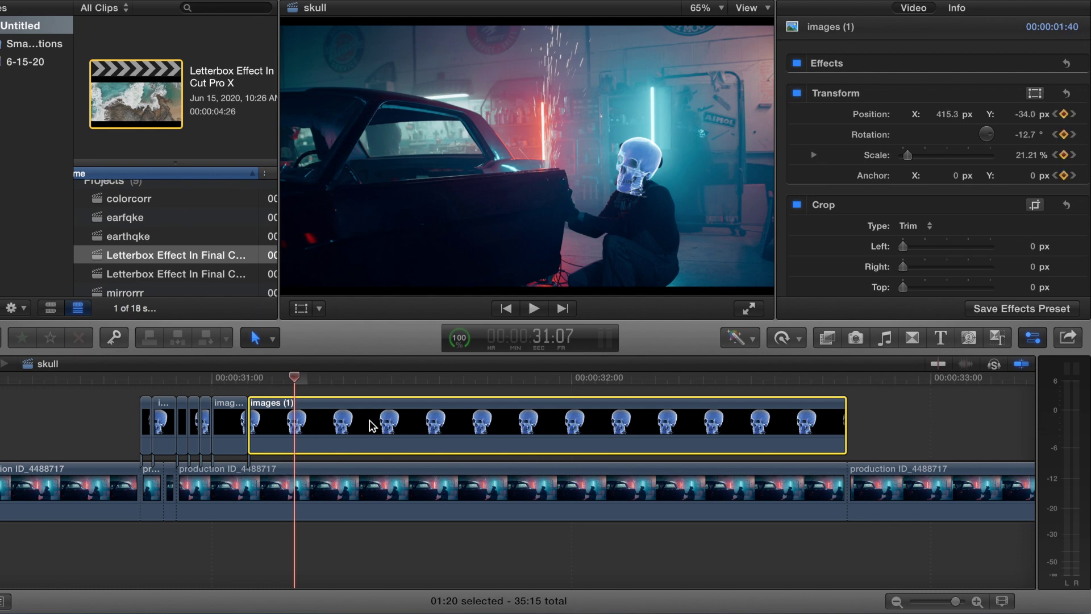
key(super+b)
key(Right)
key(Right)
key(Right)
key(Right)
key(Right)
key(Right)
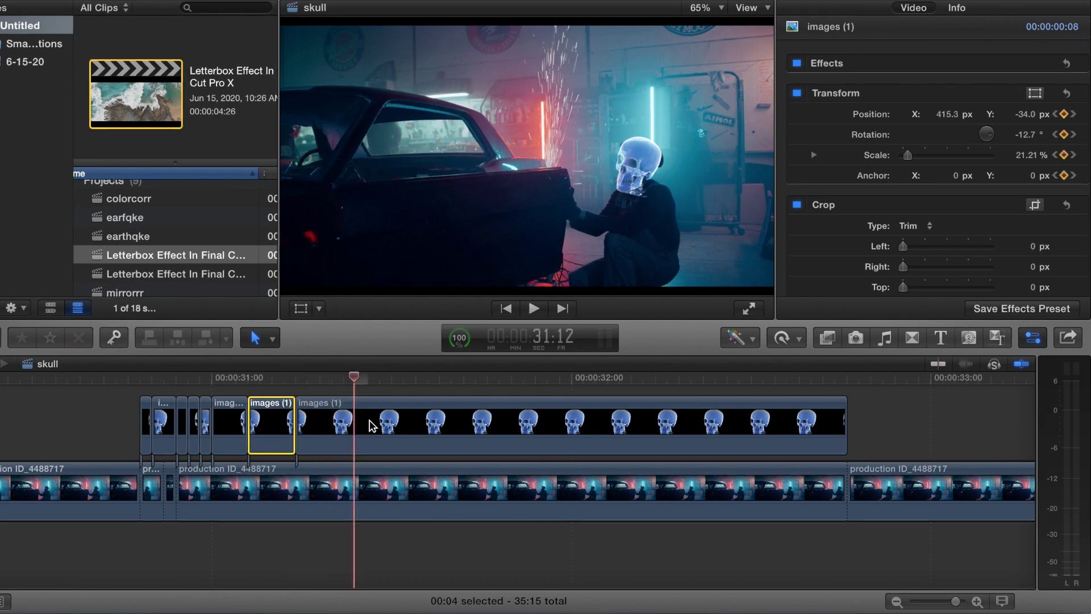
Play forward and blade the remaining long skull clip at the next few points
click(372, 426)
key(super+b)
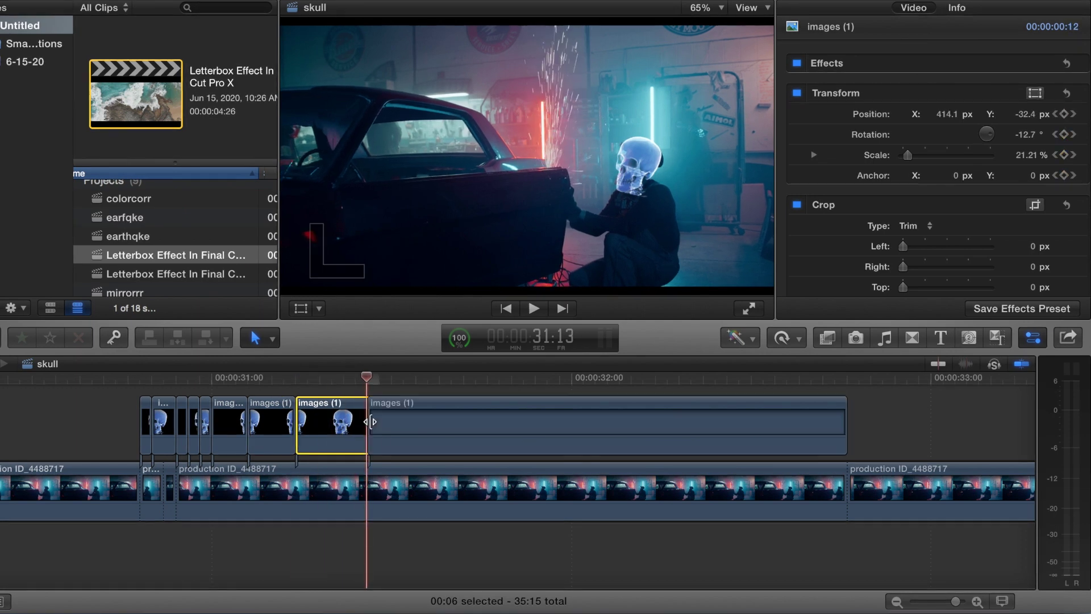
key(Right)
key(Right)
key(Right)
key(Right)
key(Right)
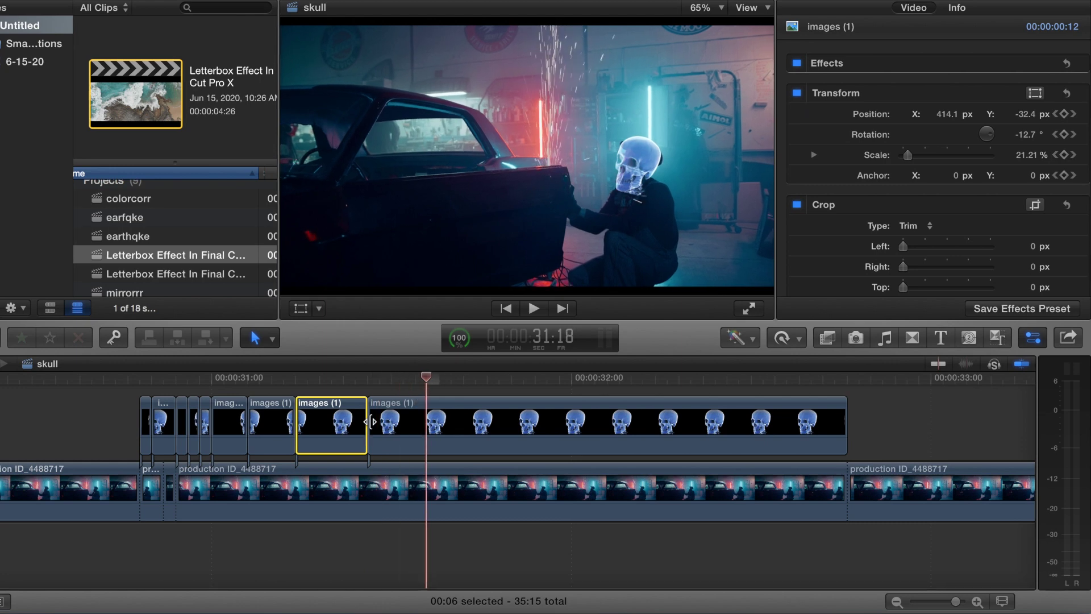
click(371, 423)
click(423, 429)
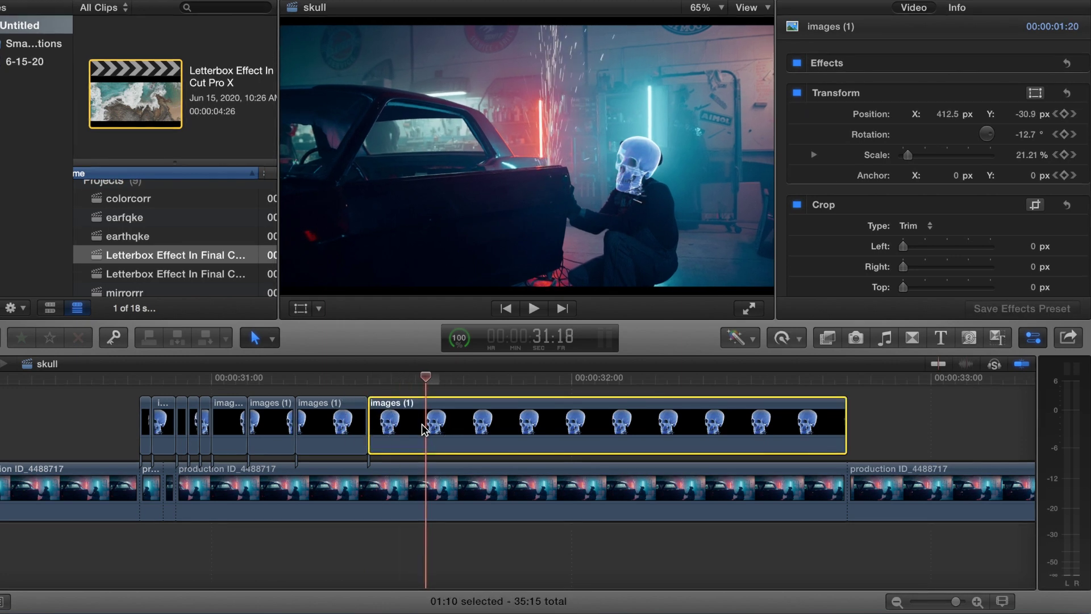
key(super+b)
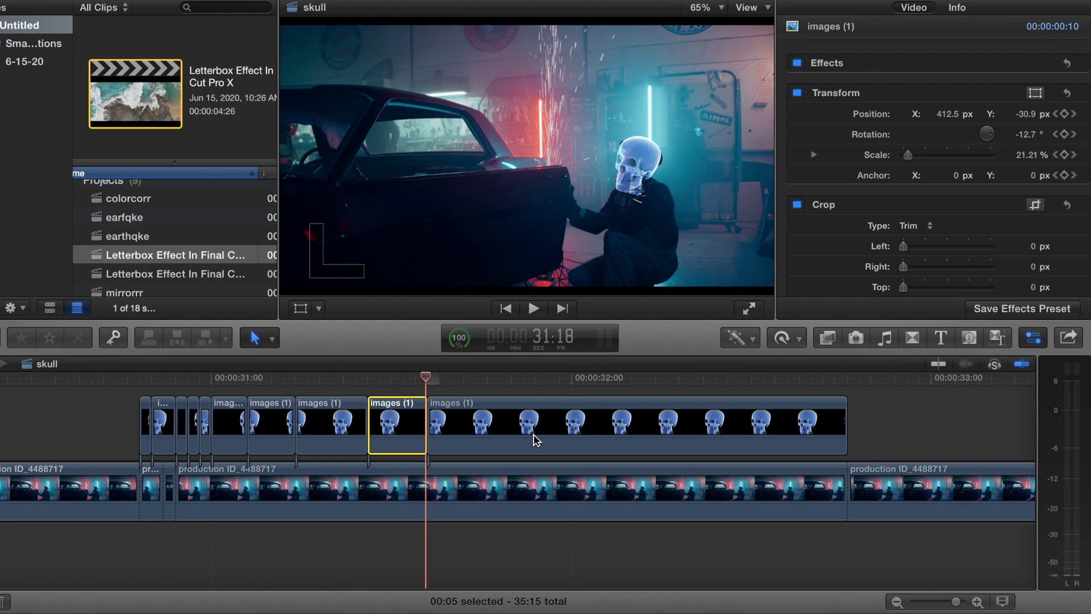
key(k+l)
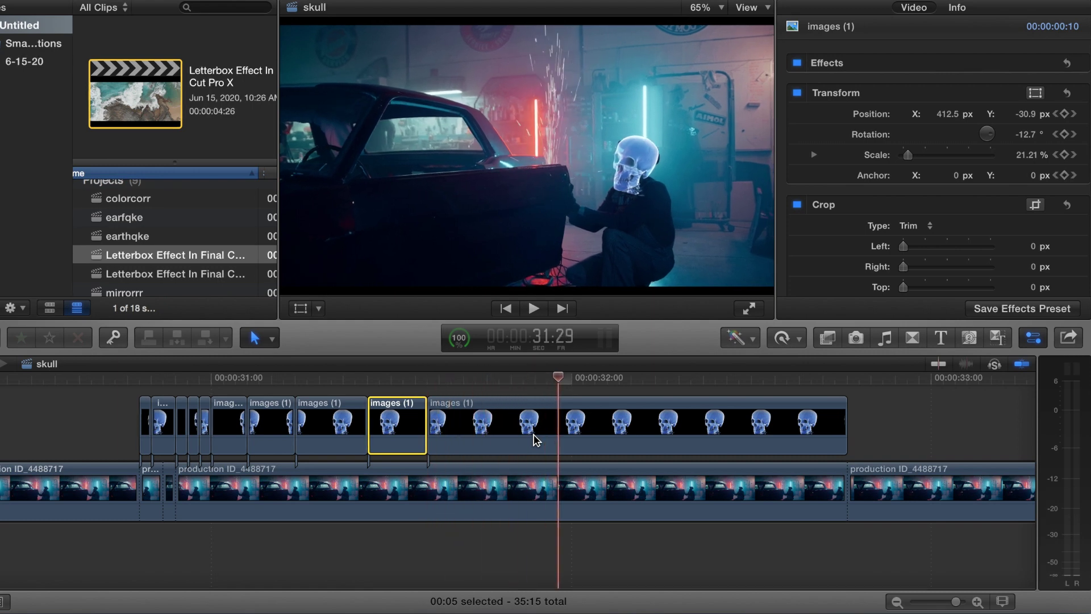
click(534, 440)
key(super+b)
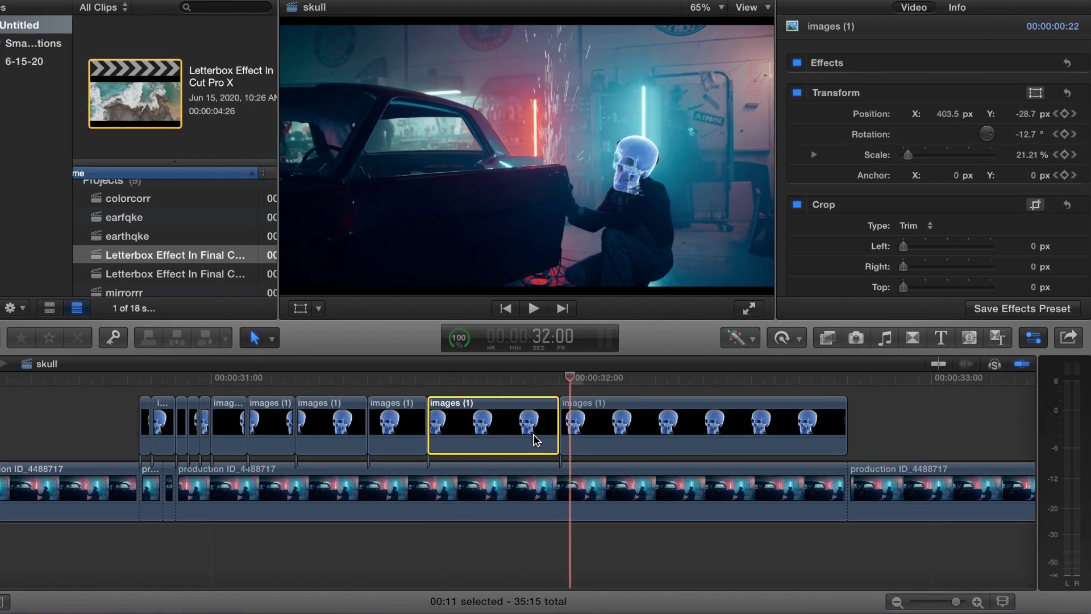
click(581, 426)
key(l)
key(super+b)
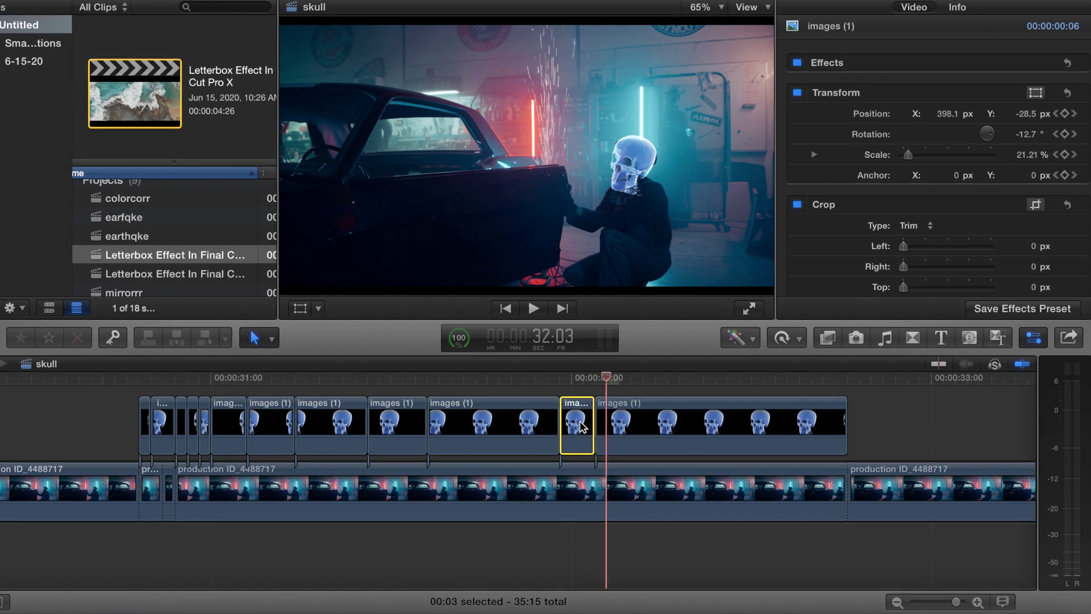
Cut the final stretch of the skull clip into pieces up to about 32:13
click(663, 435)
key(super+b)
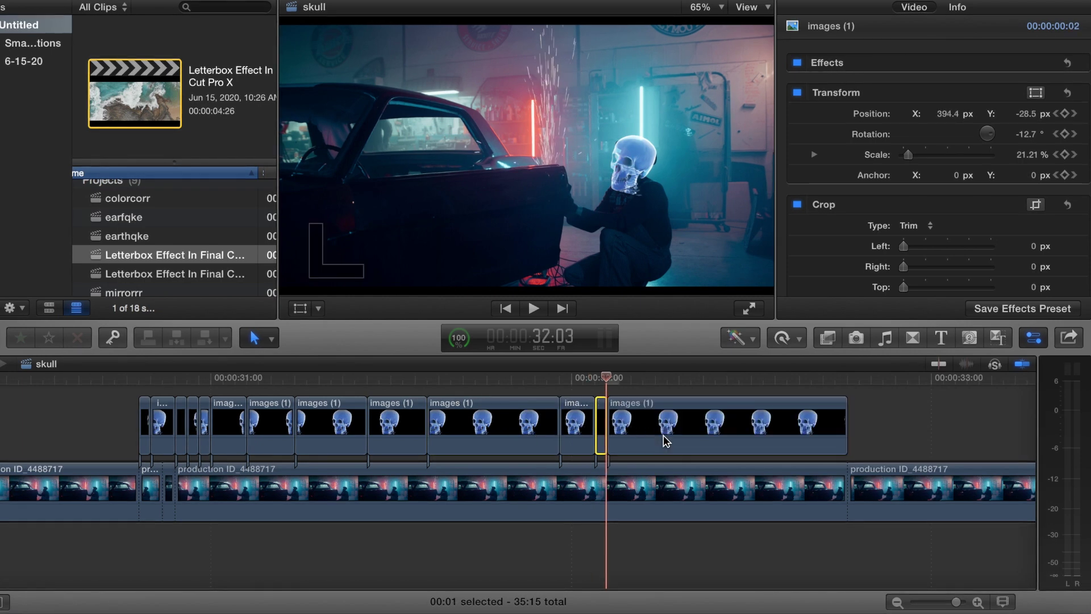
click(663, 434)
key(super+b)
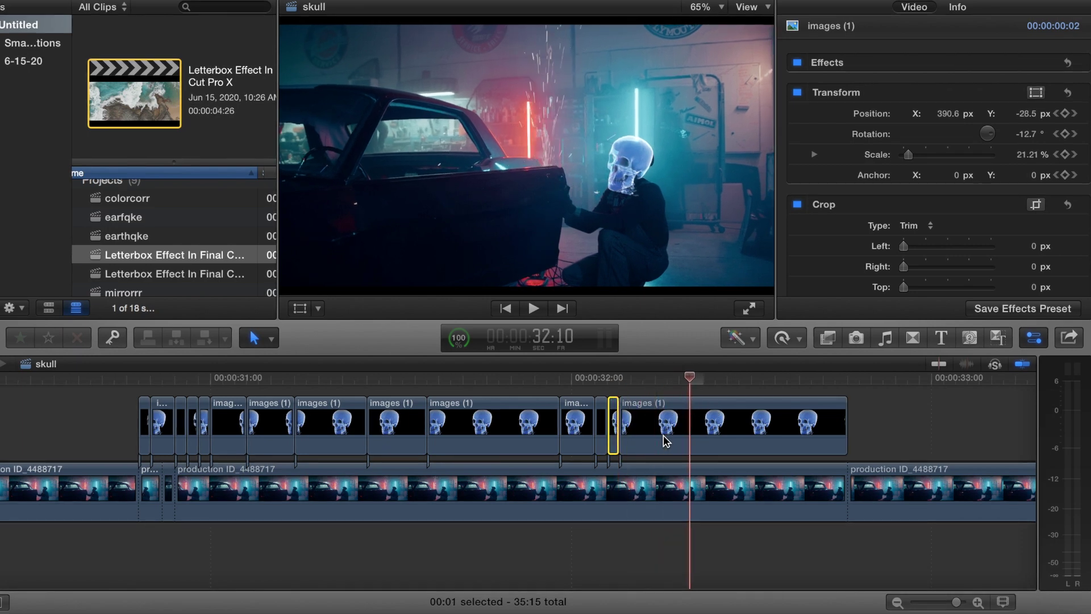
click(663, 435)
key(super+b)
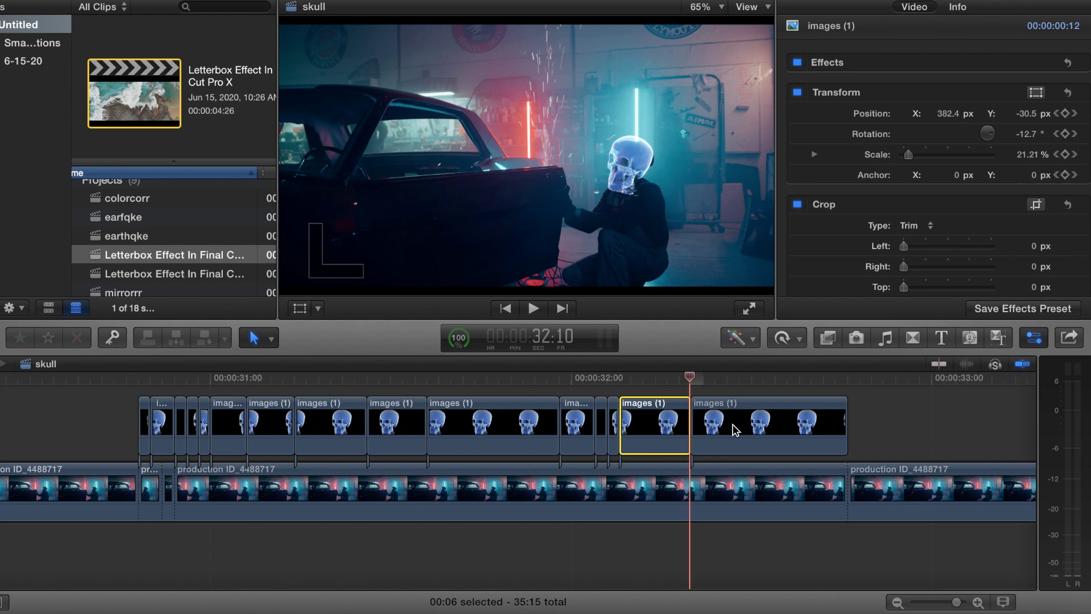
click(731, 423)
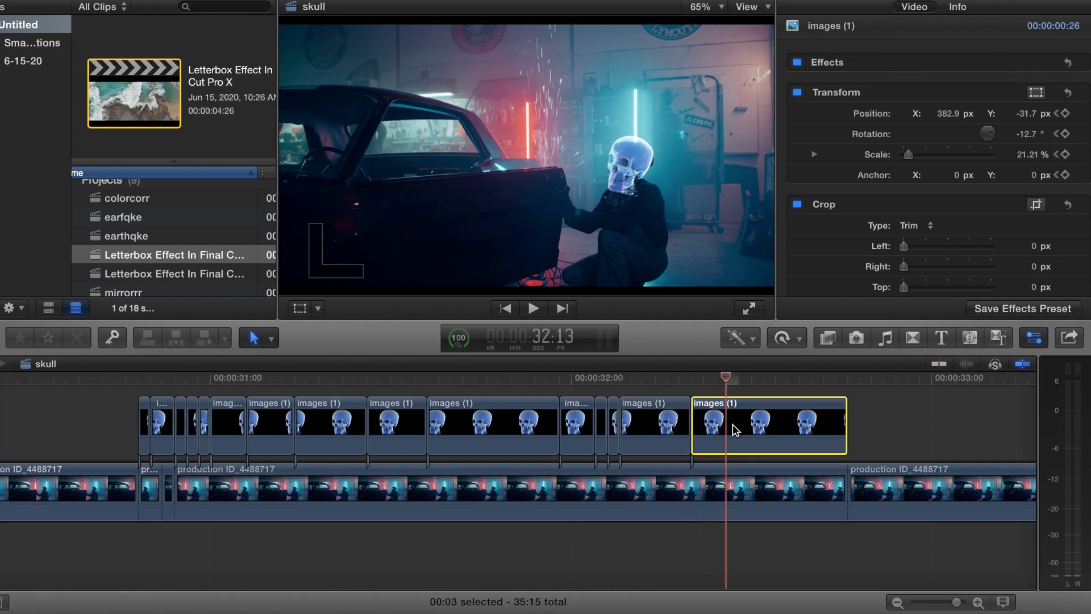
key(super+b)
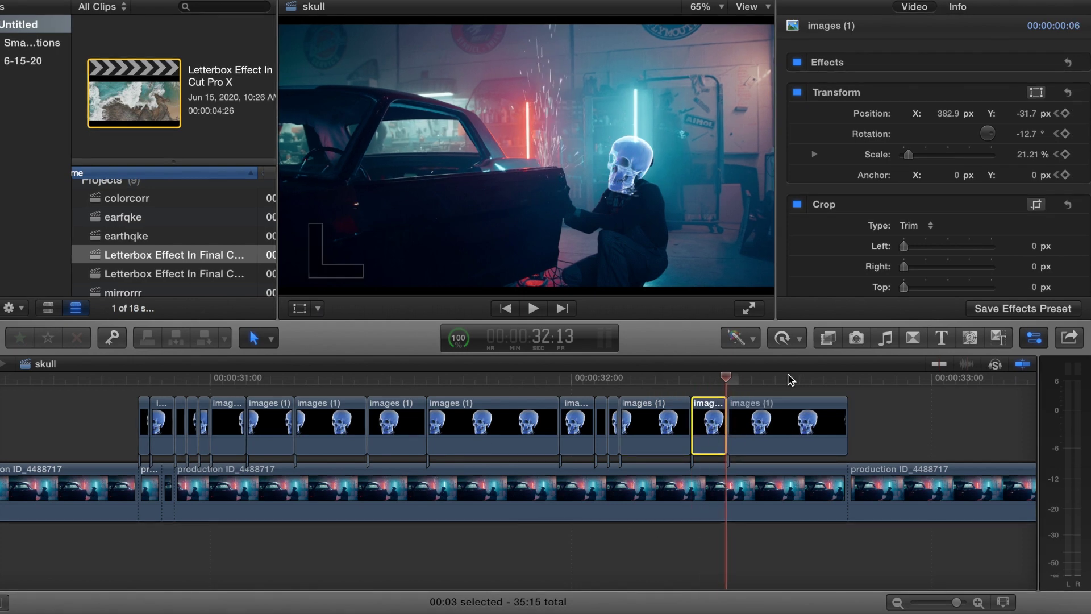
Apply the X-Ray effect from the Effects browser to the garage footage
click(825, 339)
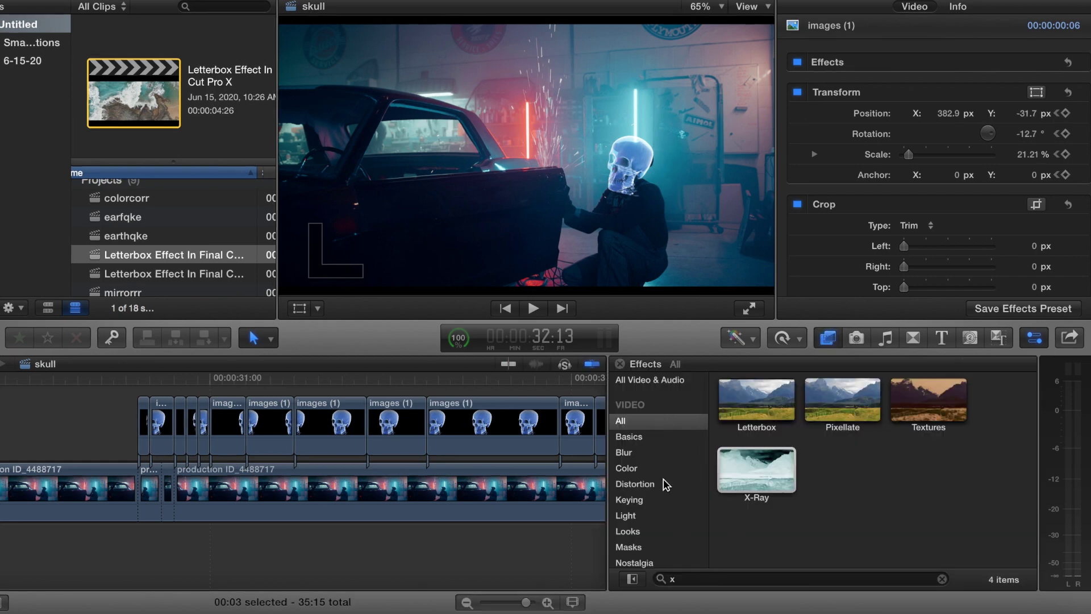
drag(767, 471, 426, 492)
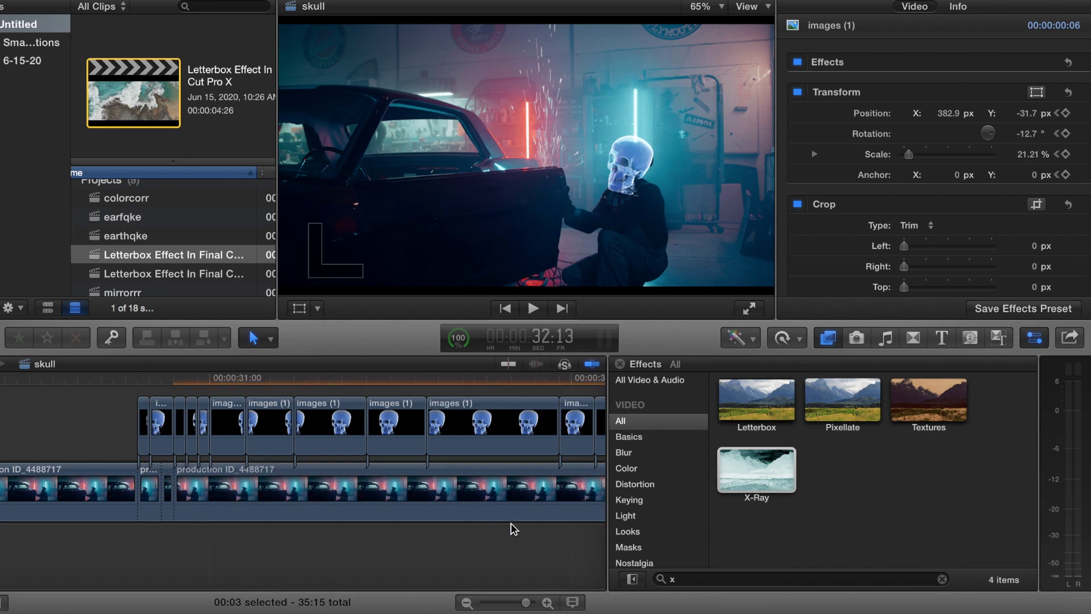
scroll(513, 527, right, 3)
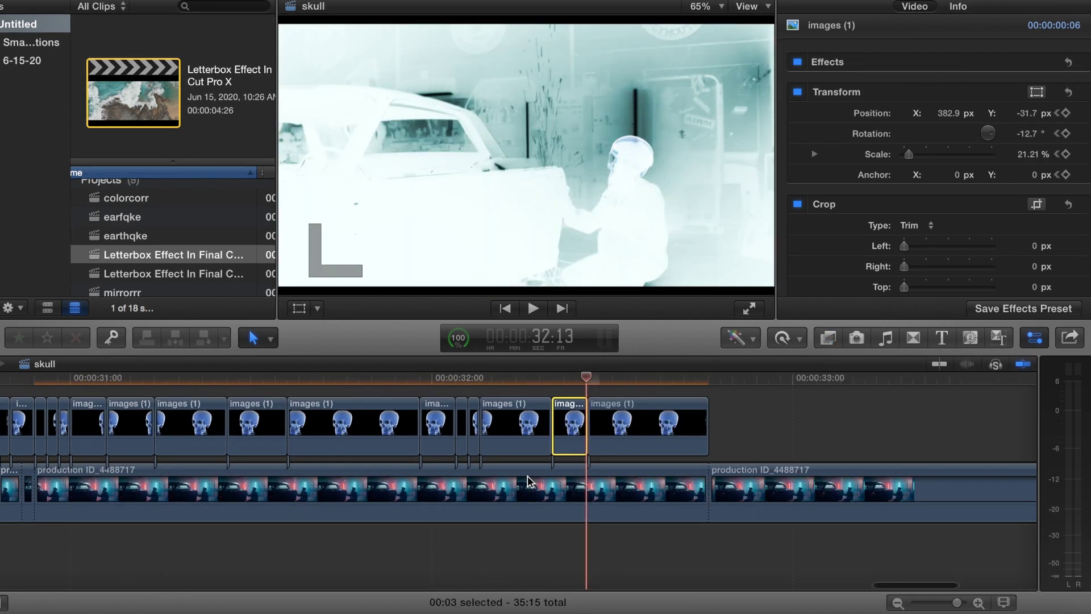
click(620, 364)
scroll(390, 554, left, 3)
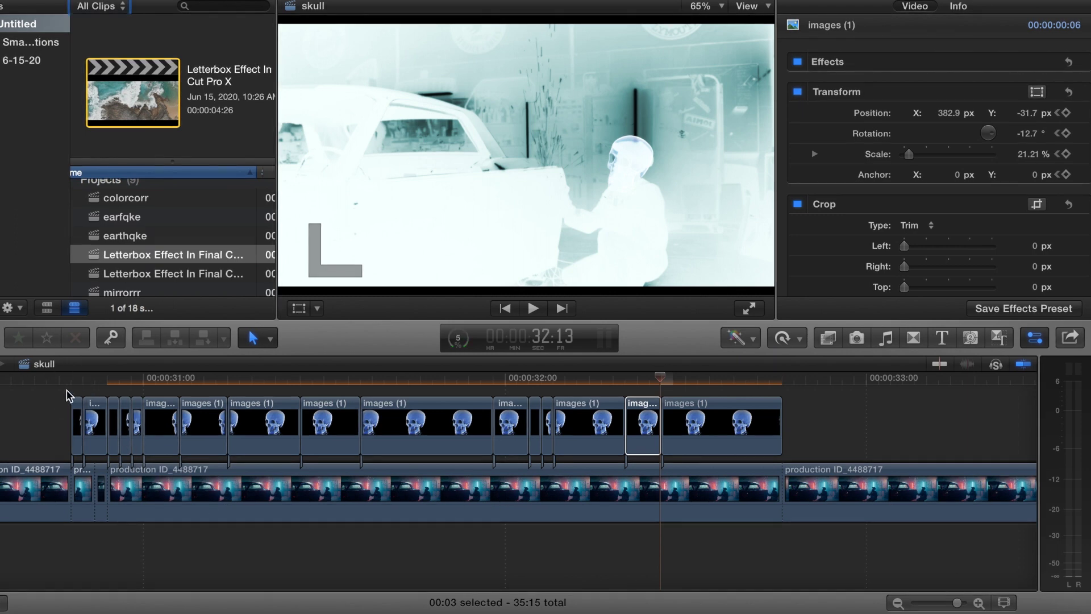
Play back the skull section from its start to review the x-ray look
click(83, 391)
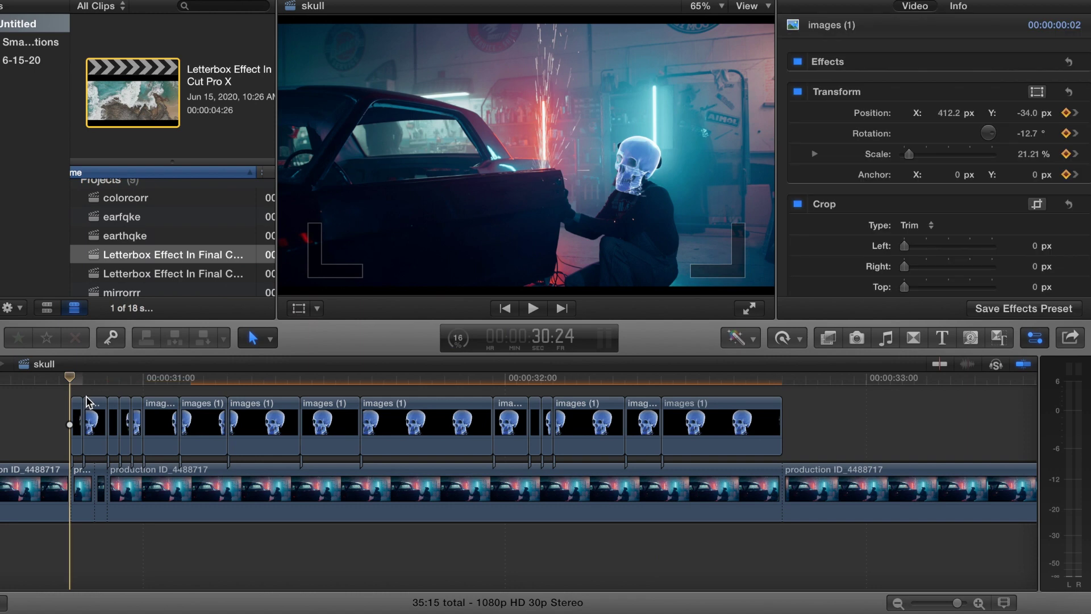
key(space)
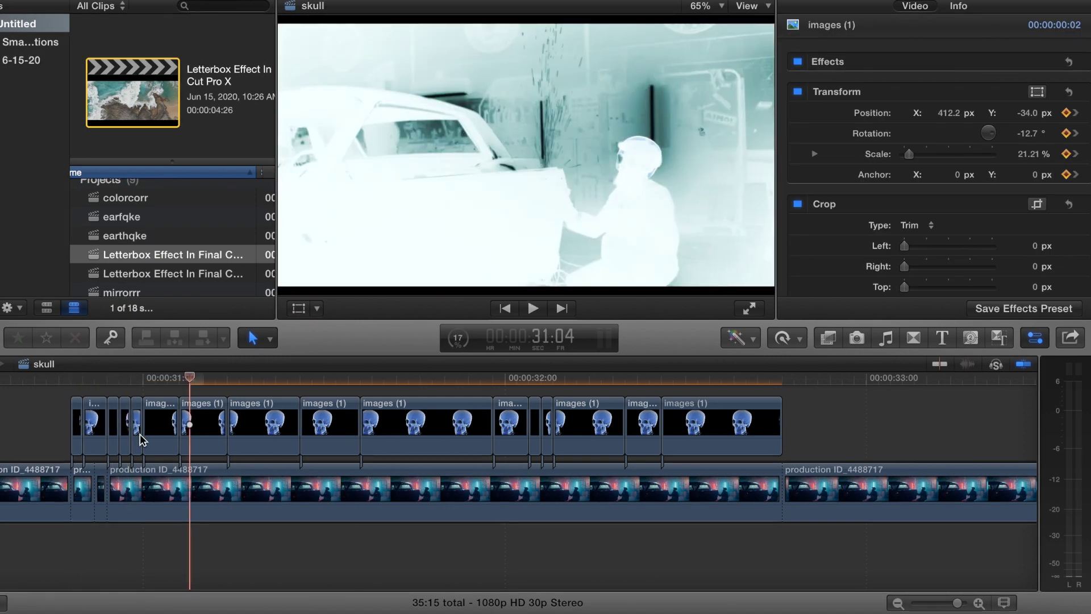
scroll(164, 417, left, 3)
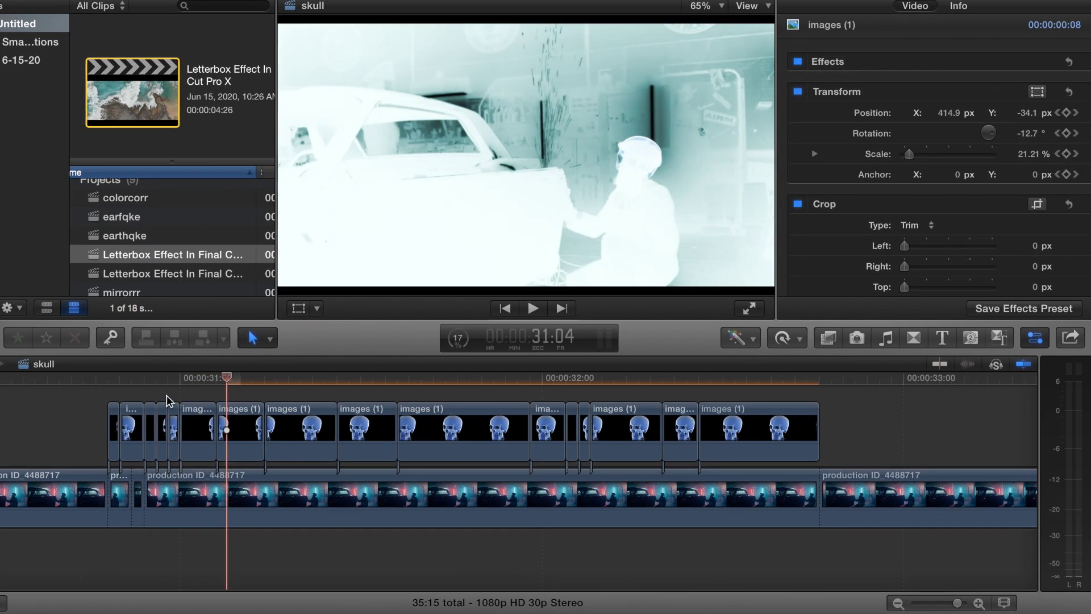
Disable the first few short skull pieces near the start of the section
click(131, 389)
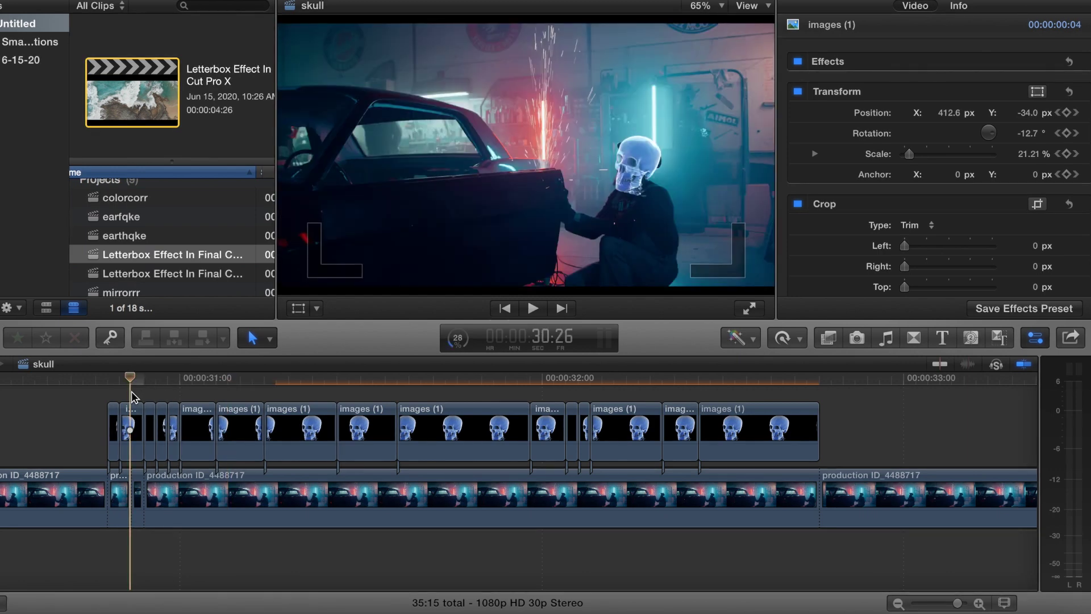
click(132, 423)
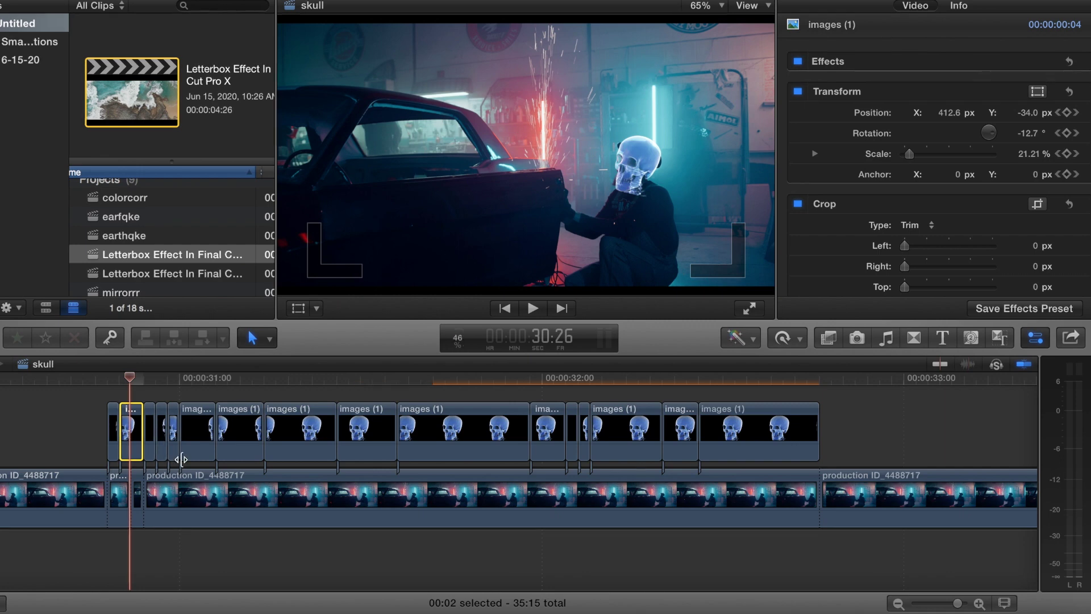
click(157, 397)
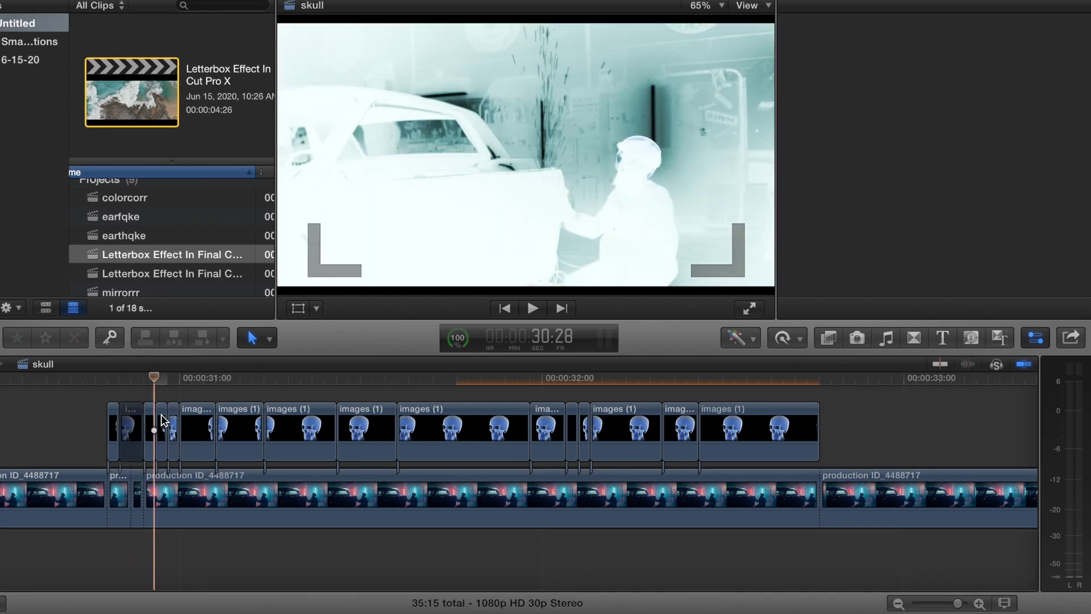
click(162, 419)
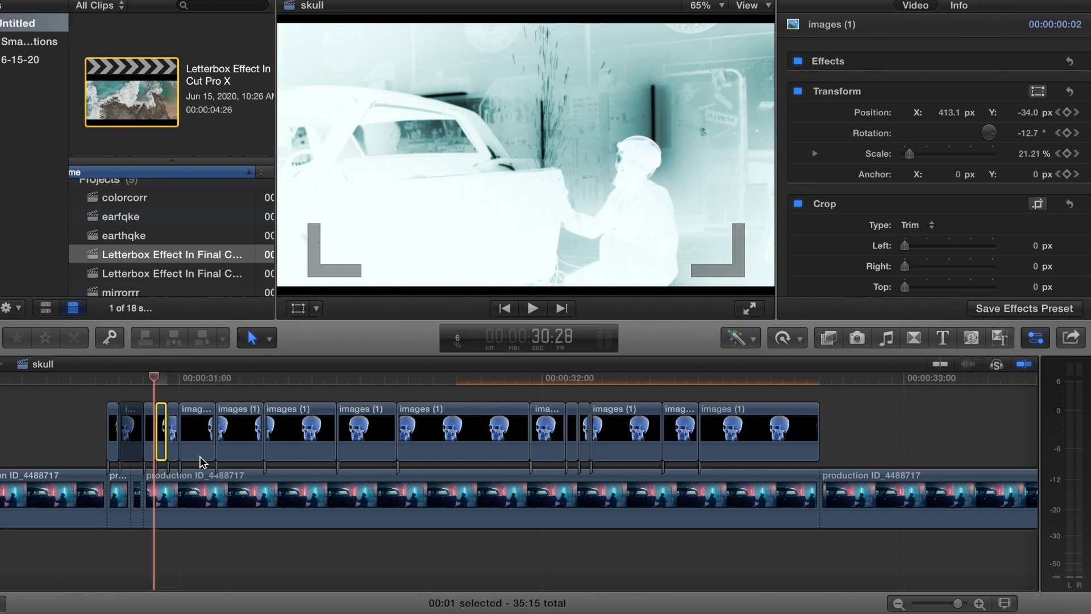
click(199, 437)
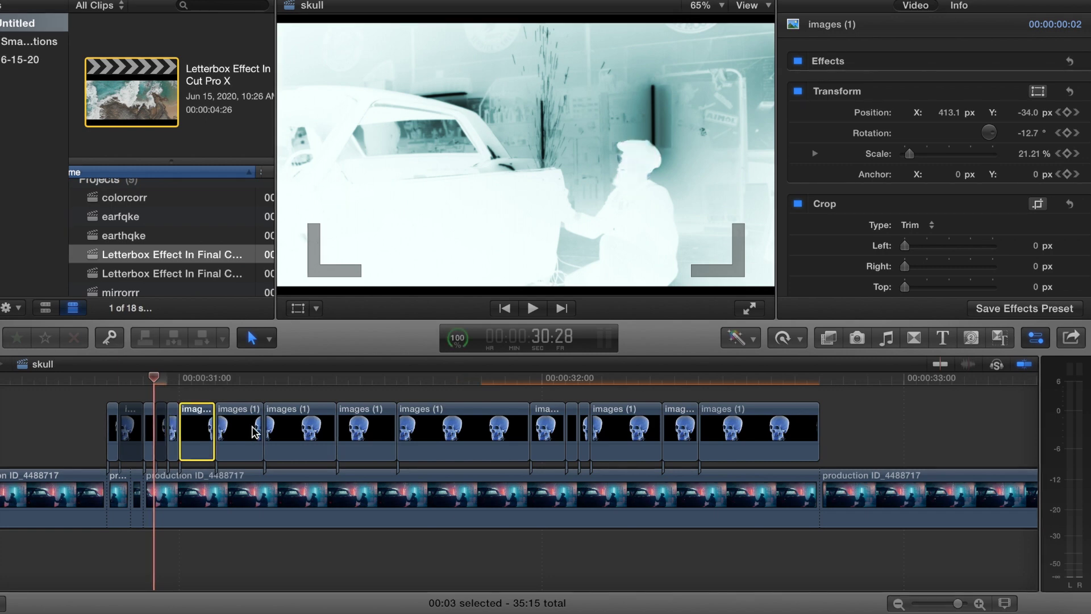
Disable further alternating skull pieces, then select the middle garage footage piece
click(291, 435)
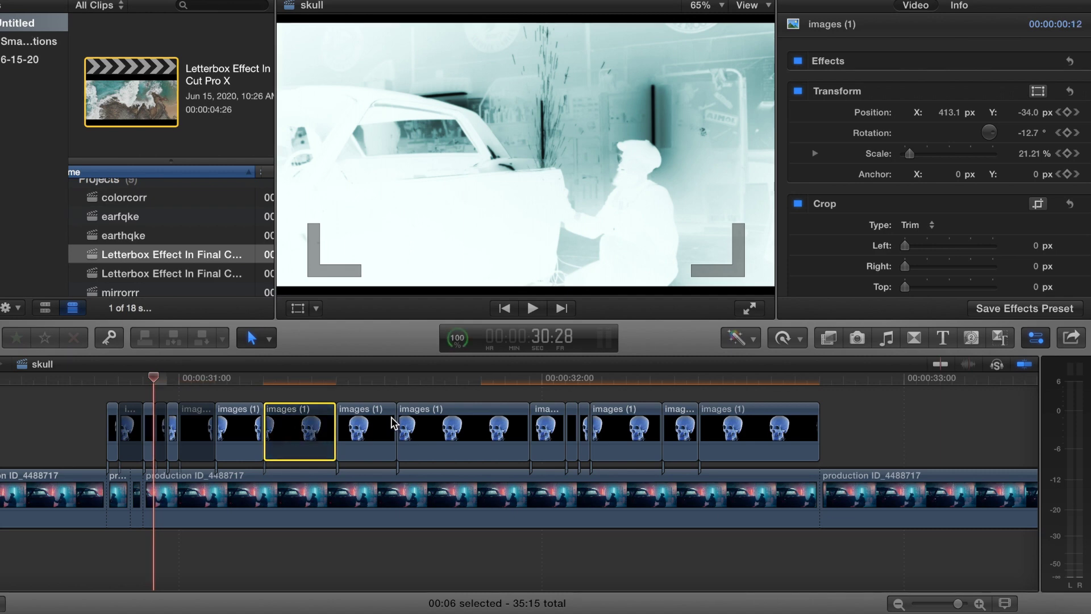
click(506, 437)
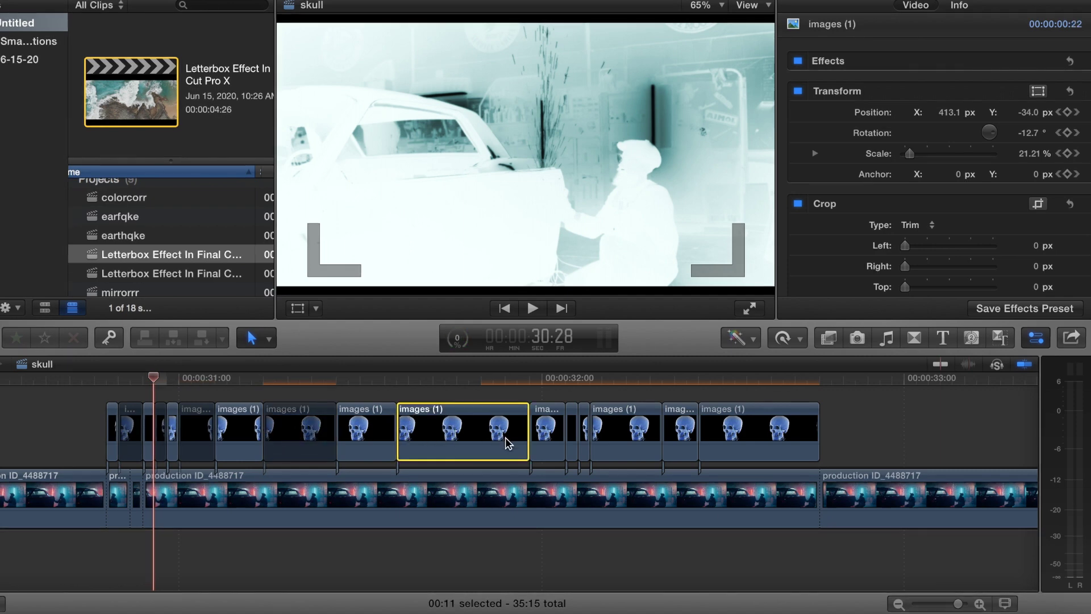
click(571, 429)
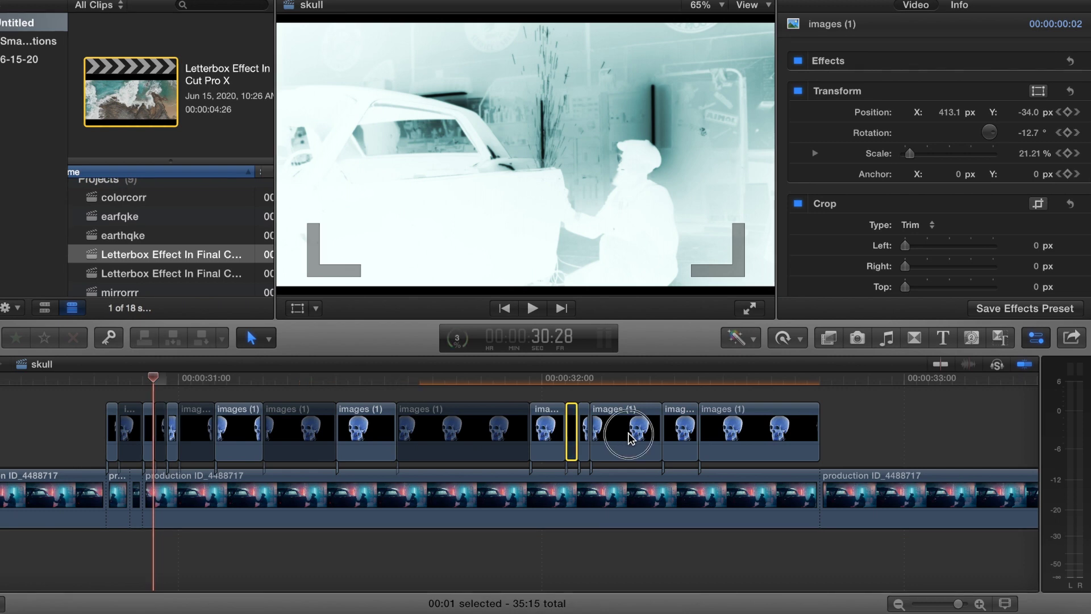
click(628, 431)
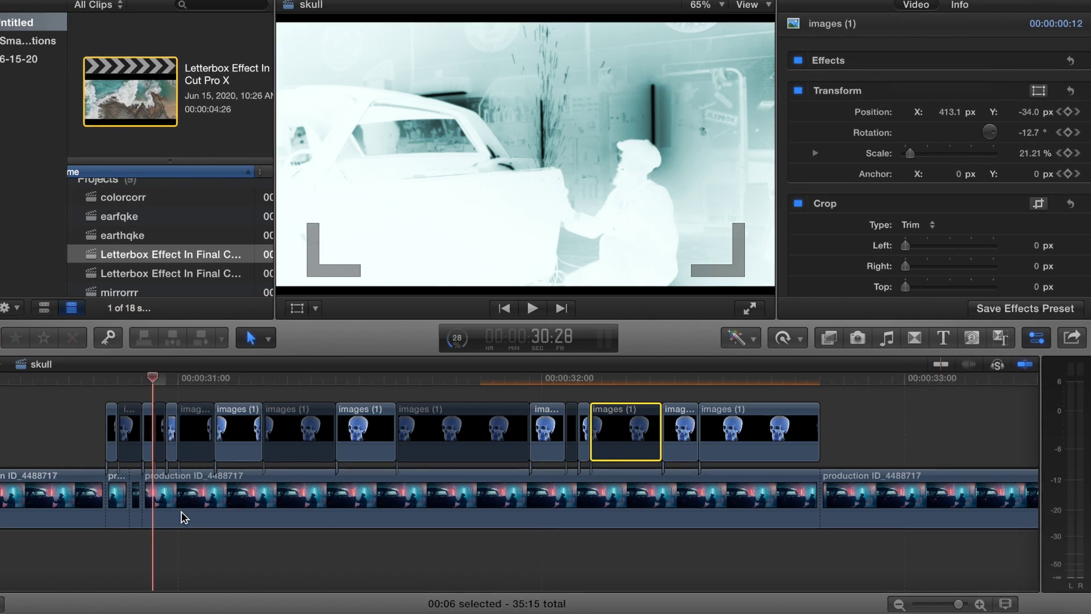
click(218, 504)
click(254, 498)
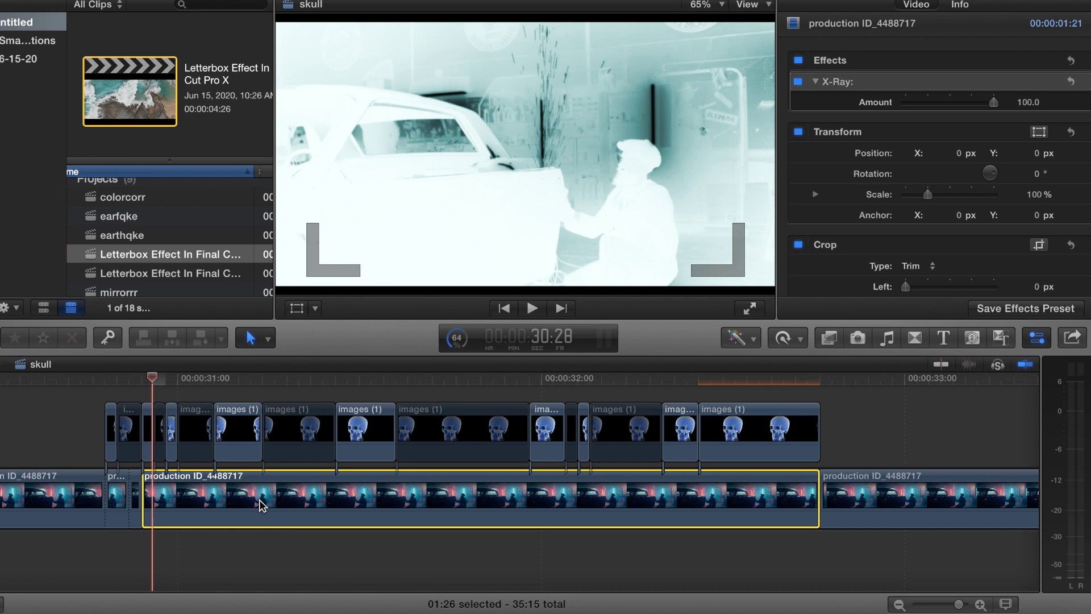
Blade the garage clip at 31:05 and 31:15
click(247, 543)
click(305, 522)
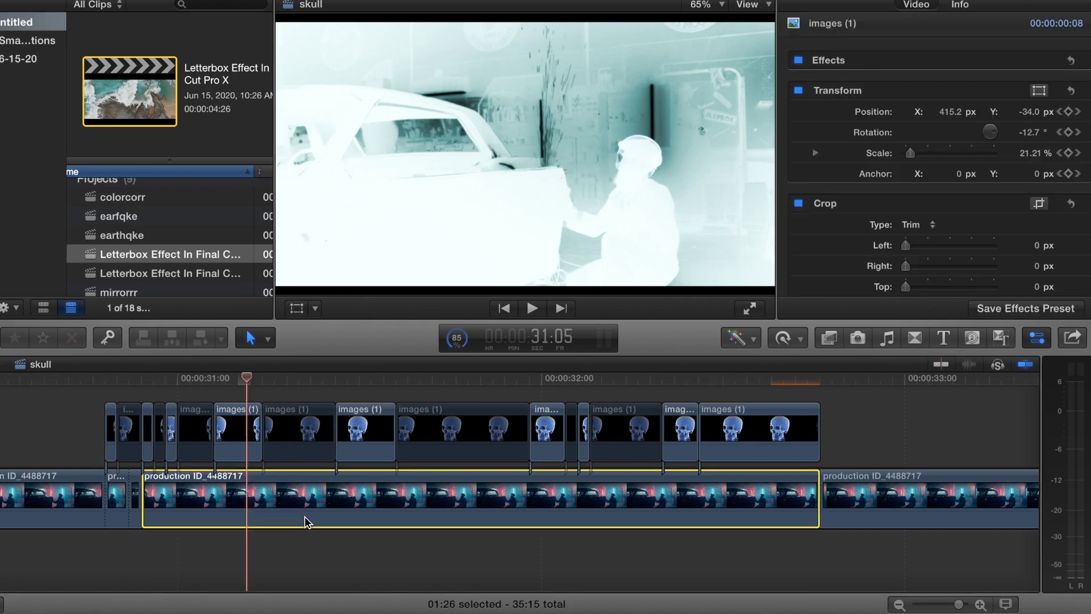
key(super+b)
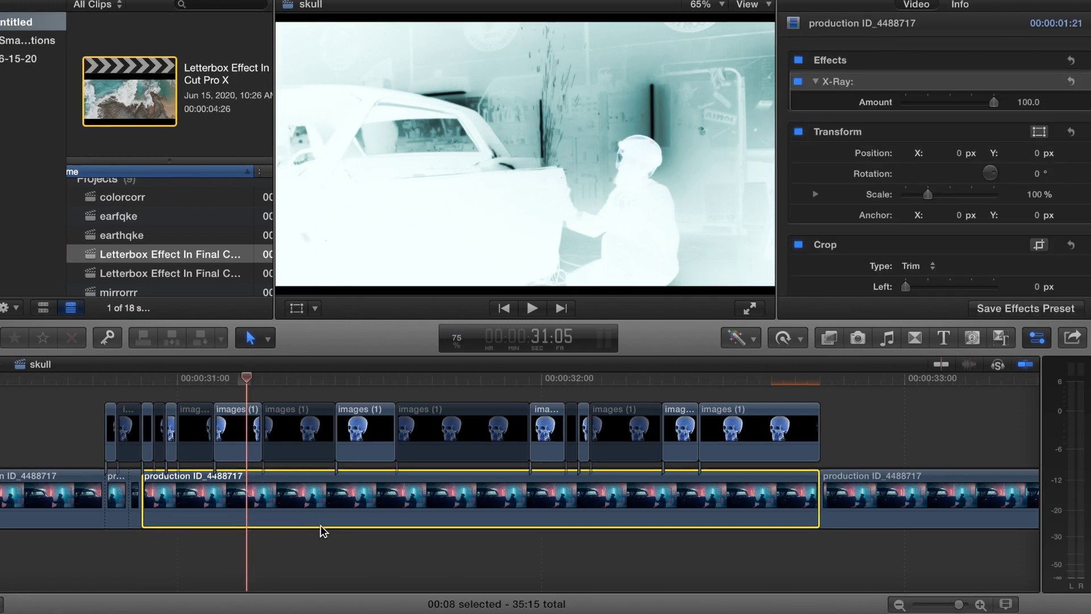
click(368, 535)
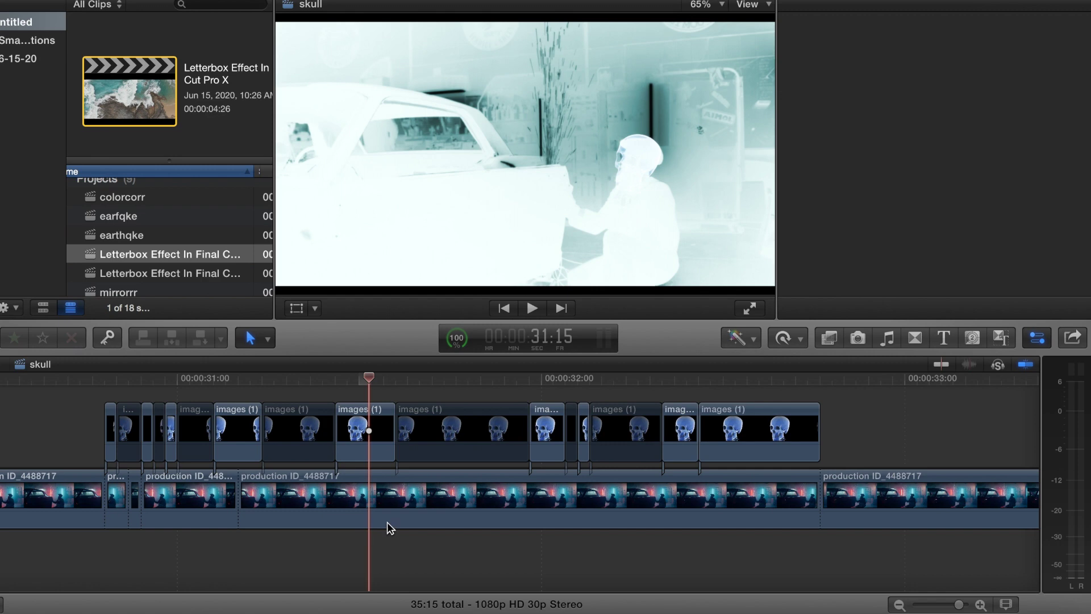
click(440, 495)
key(super+b)
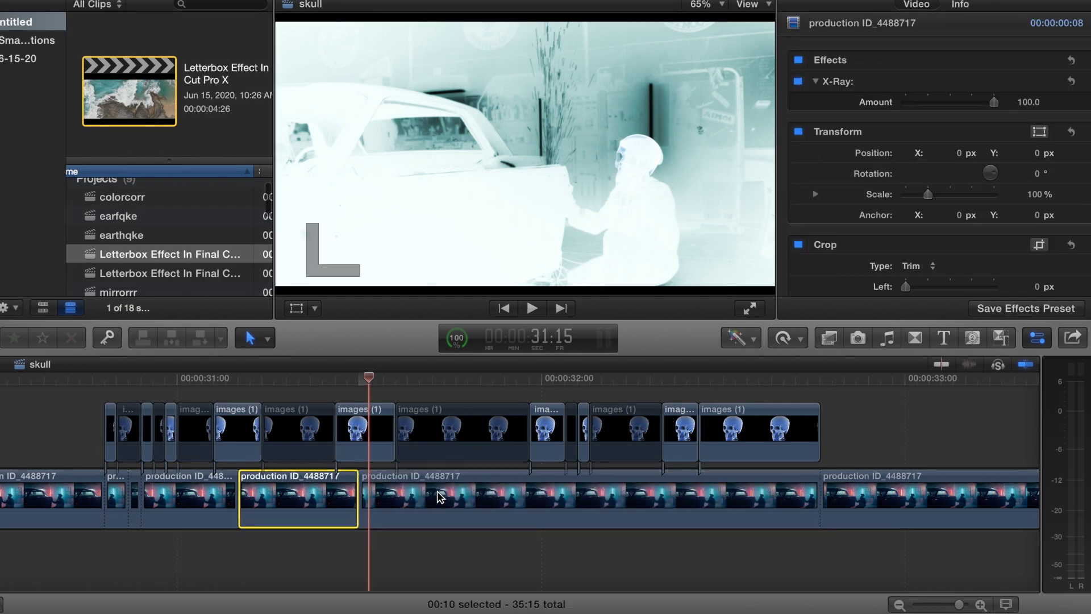
Blade the remaining garage footage at 31:29 and 32:10
click(528, 536)
click(602, 489)
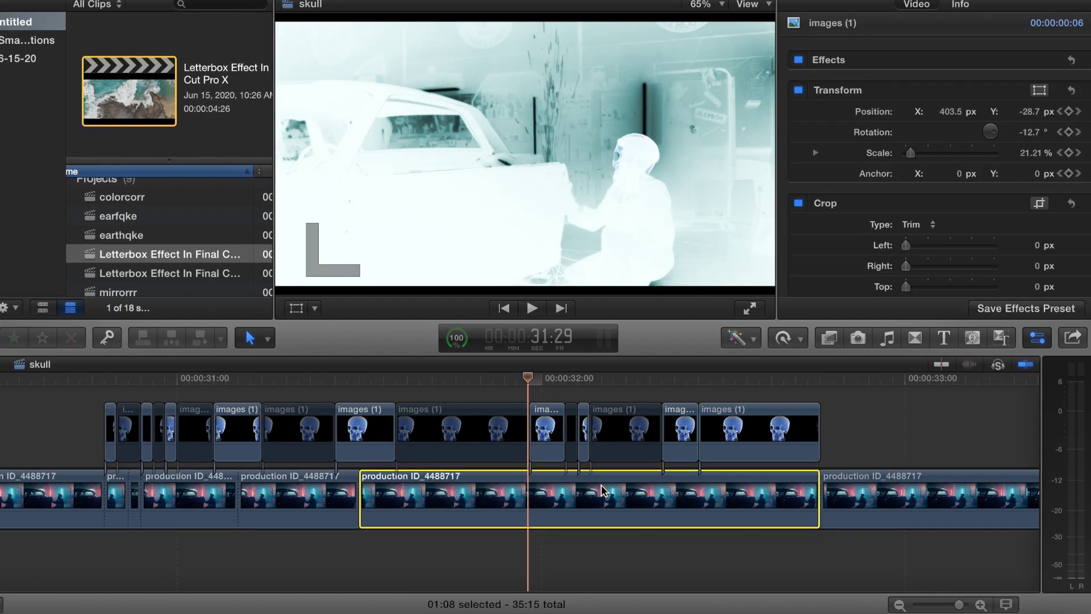
key(super+b)
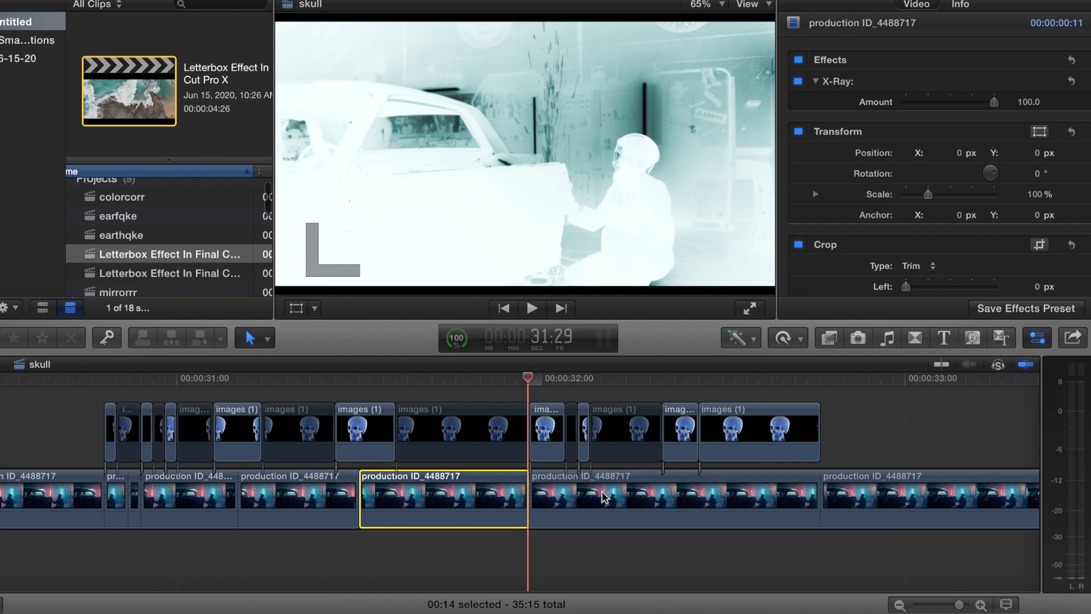
click(659, 550)
key(super+4)
click(684, 501)
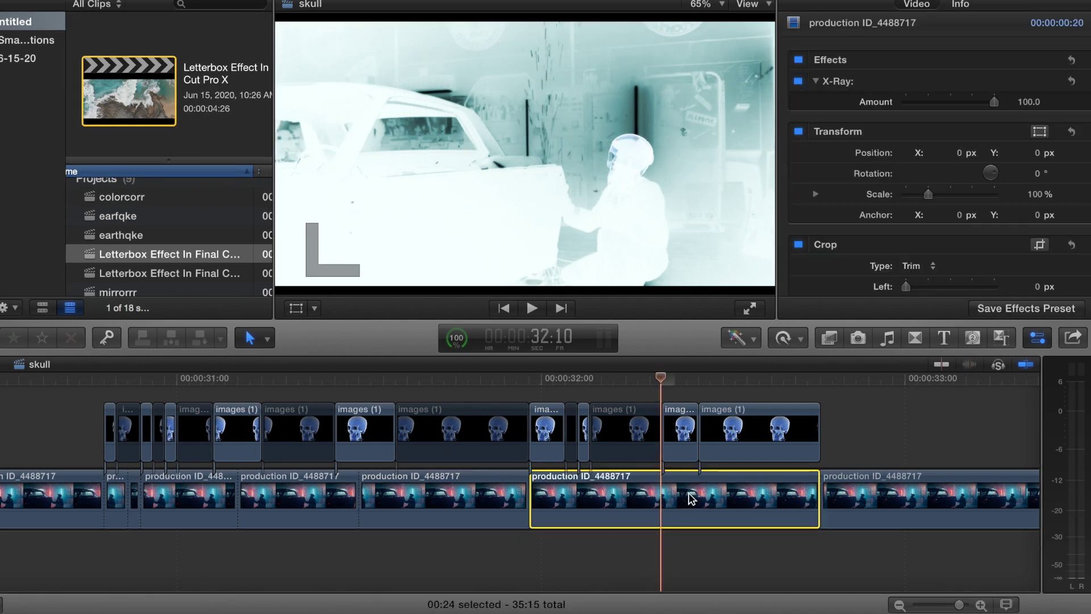
key(super+b)
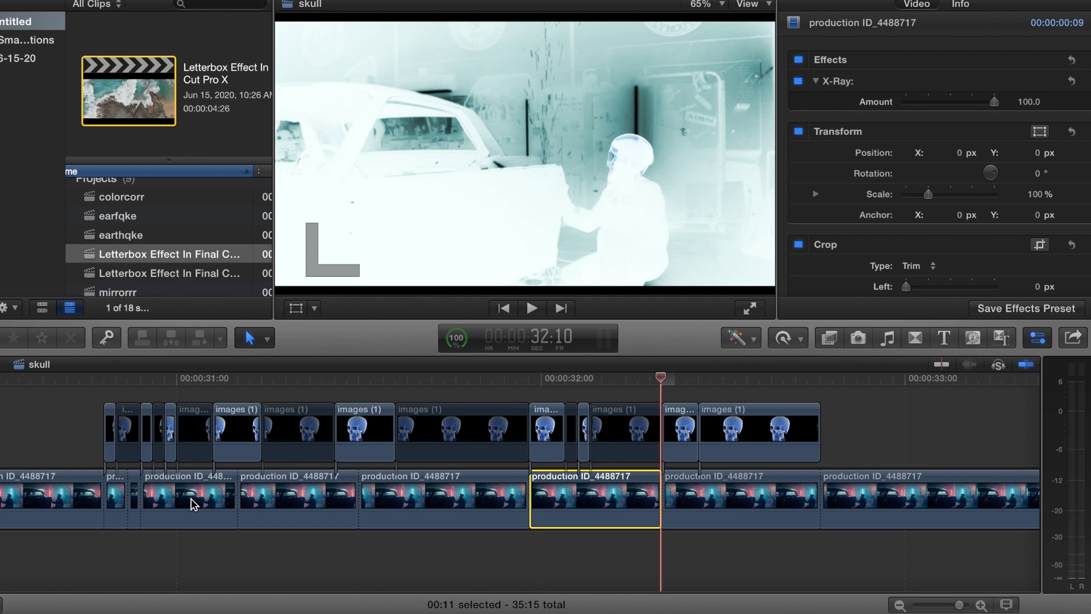
Preview around 31:01–31:10 and select the garage piece at 31:10
click(288, 498)
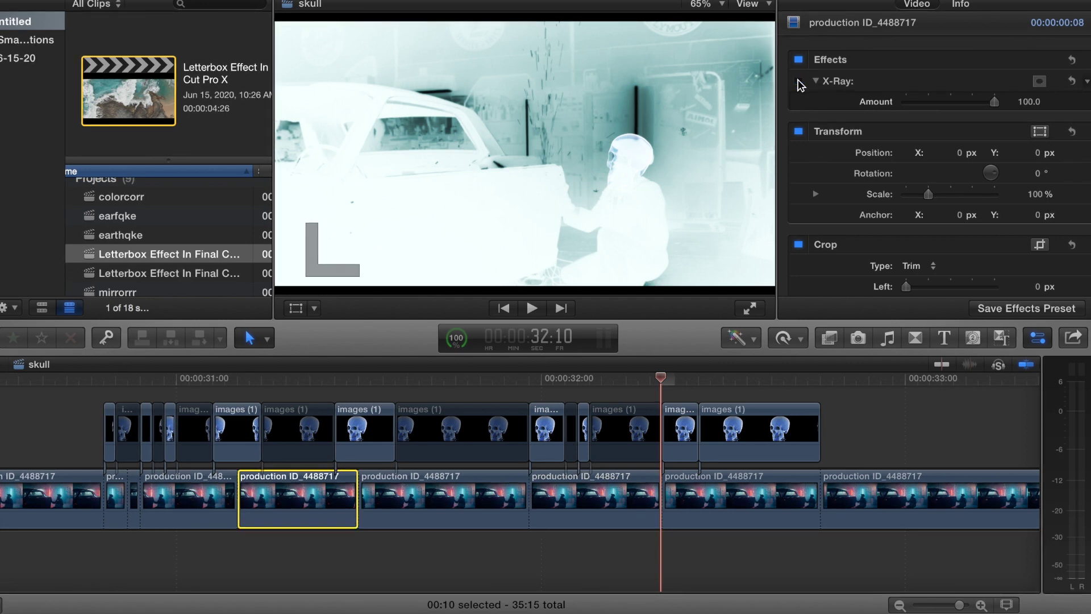
click(289, 394)
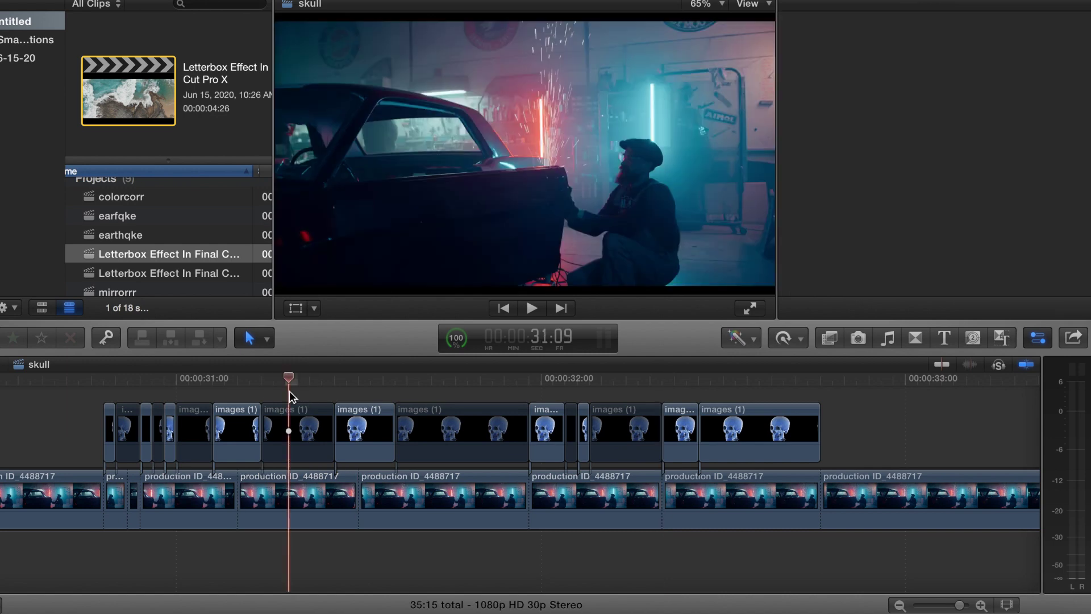
click(303, 500)
click(190, 557)
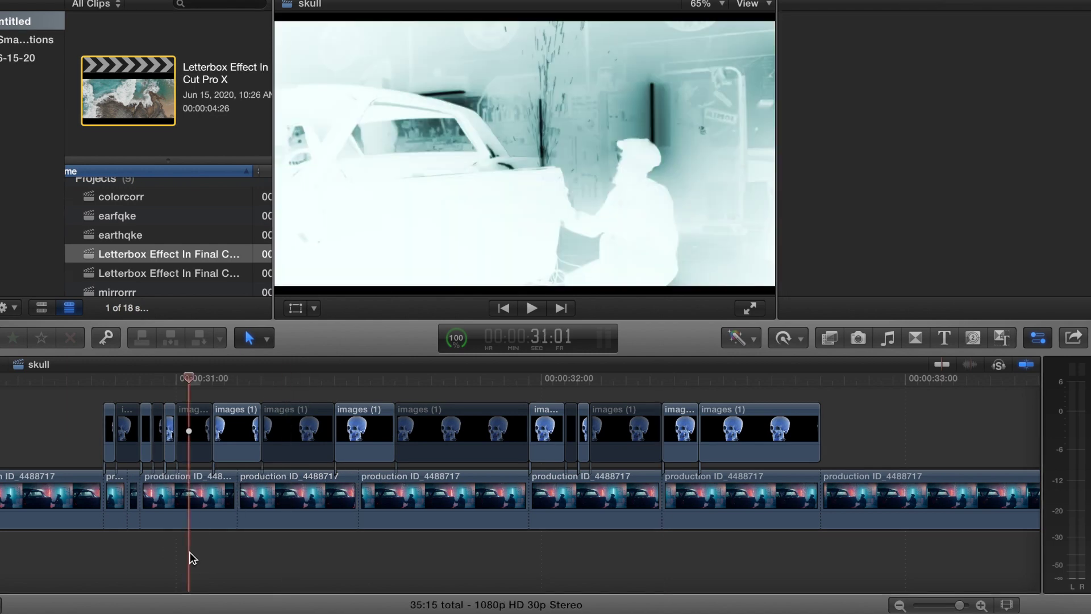
click(300, 538)
click(312, 504)
Select the garage pieces at 31:22 and 32:05, turning off X-Ray on the 32:05 piece
click(451, 554)
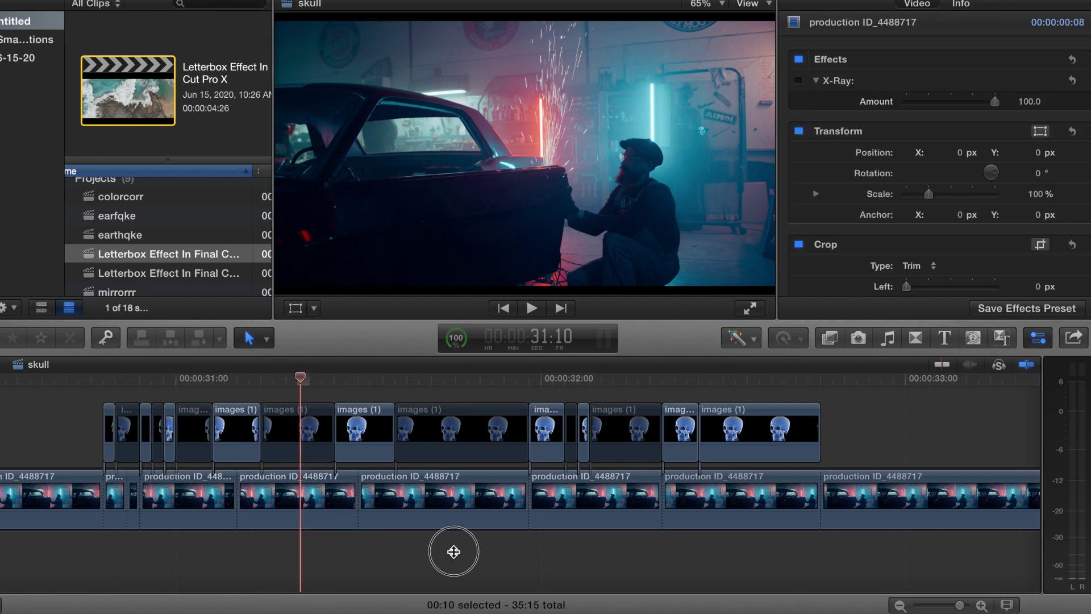
click(478, 488)
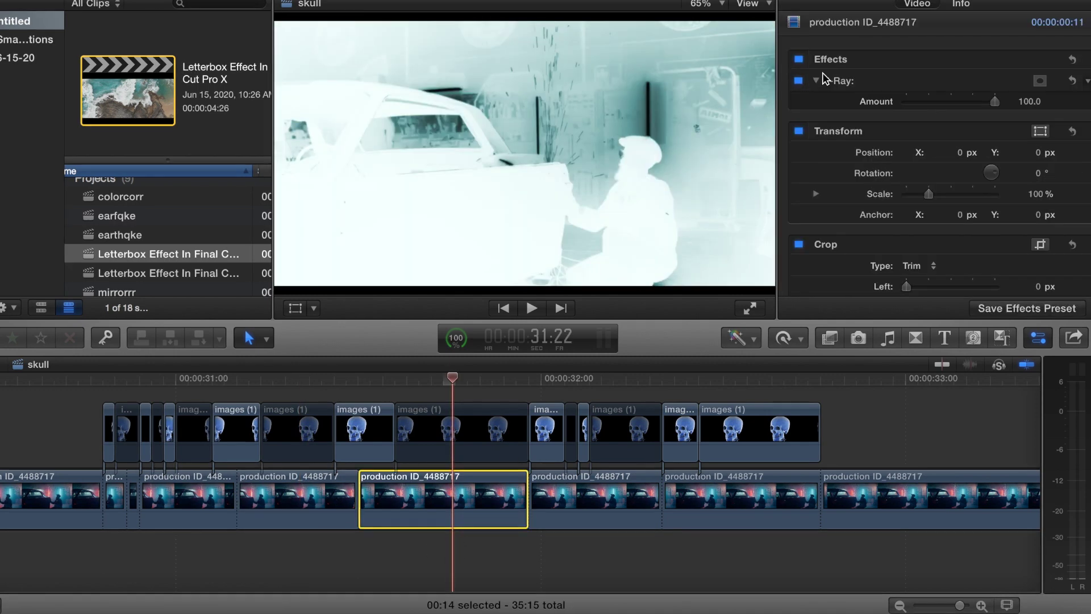
click(606, 563)
click(599, 506)
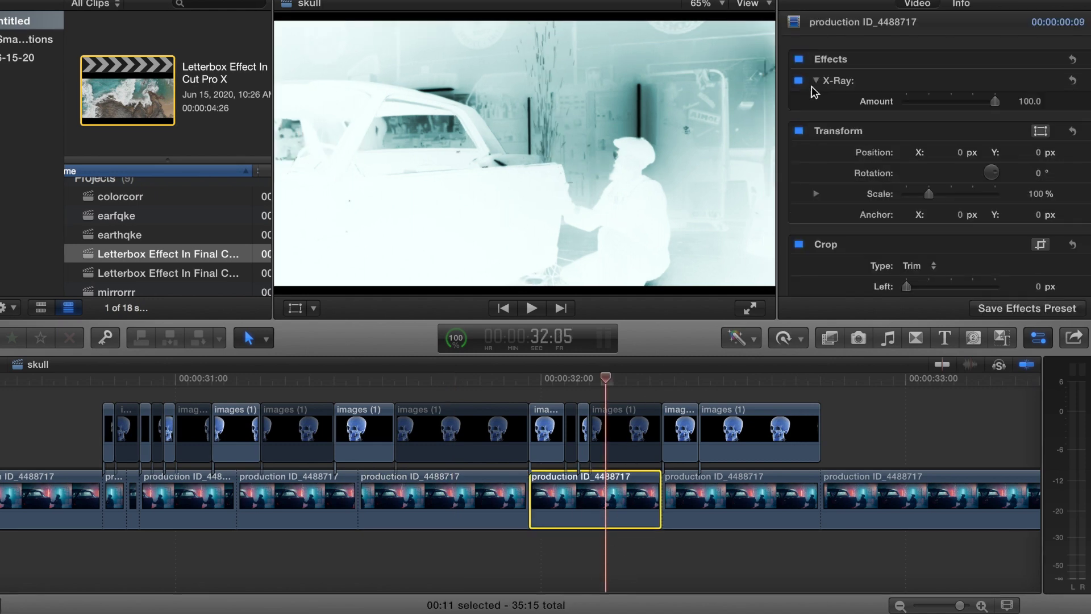
click(798, 80)
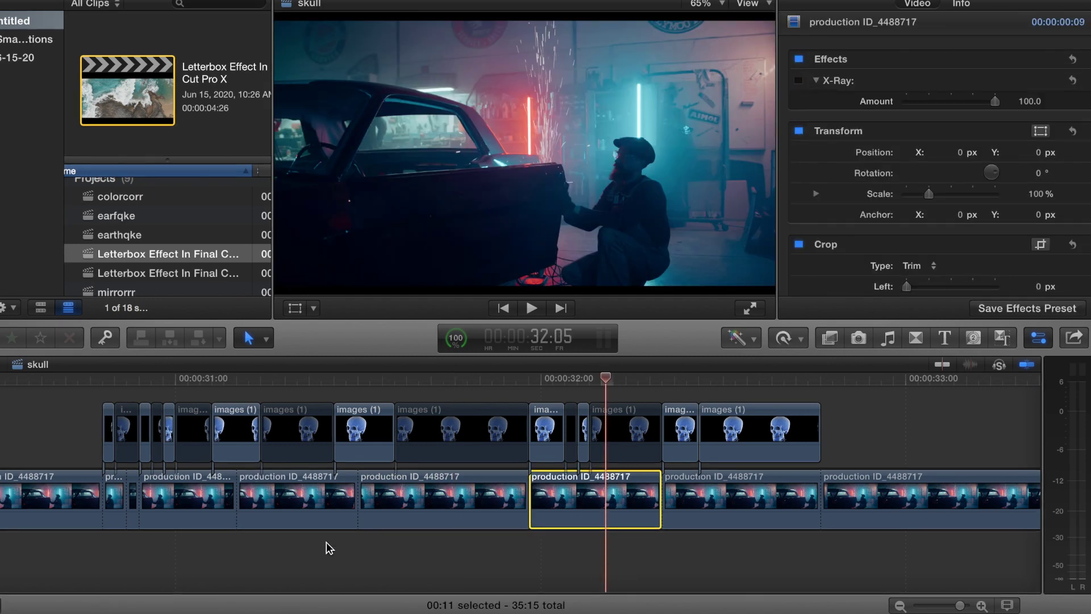
scroll(382, 552, left, 8)
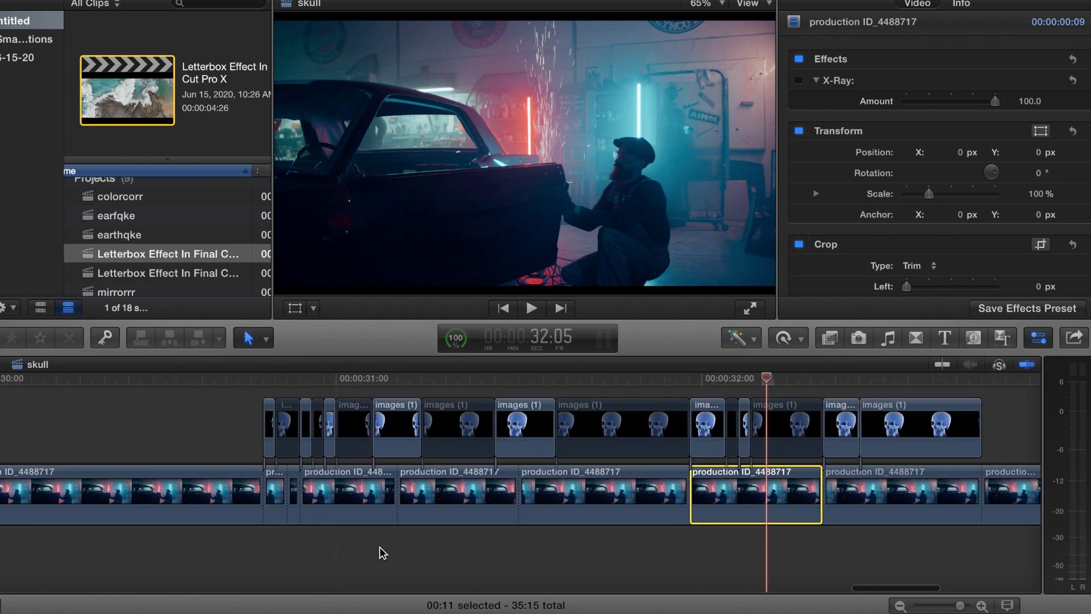
Play the flickering section, then select the 32:15 garage piece still at X-Ray amount 100
click(180, 437)
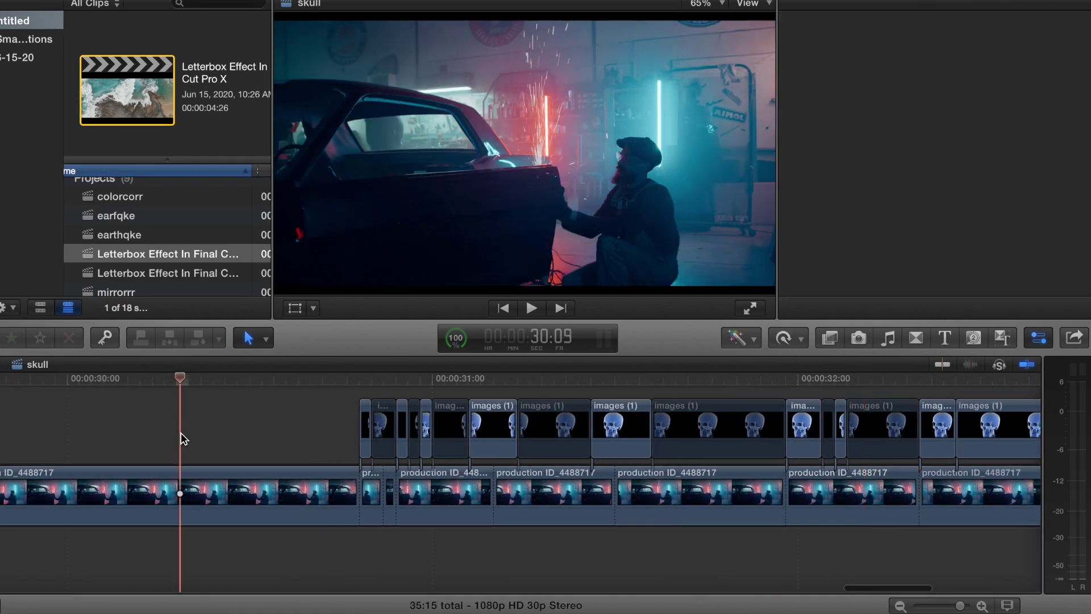
key(space)
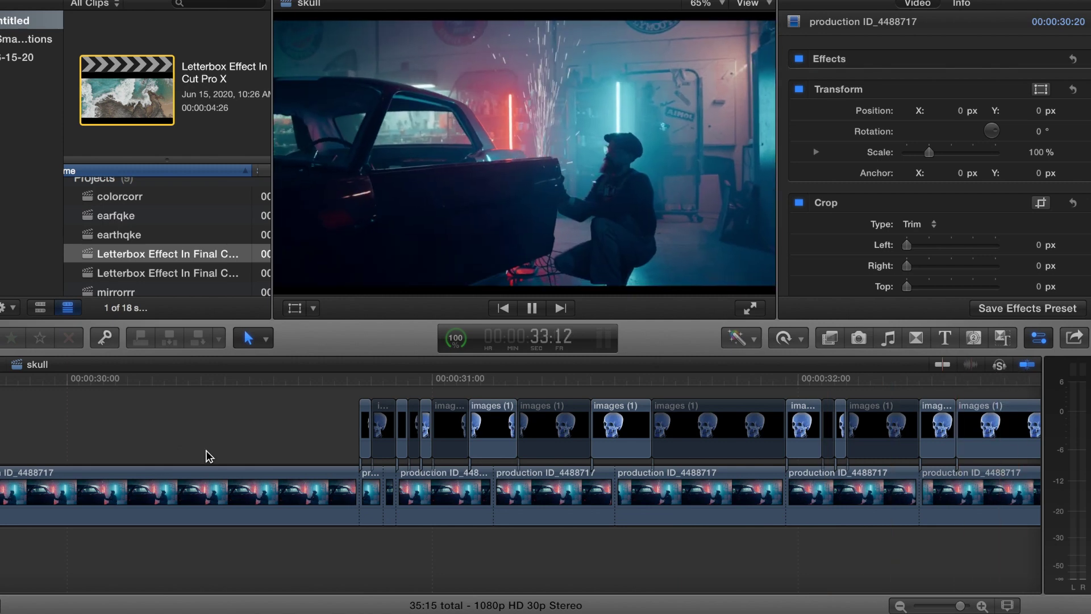
key(space)
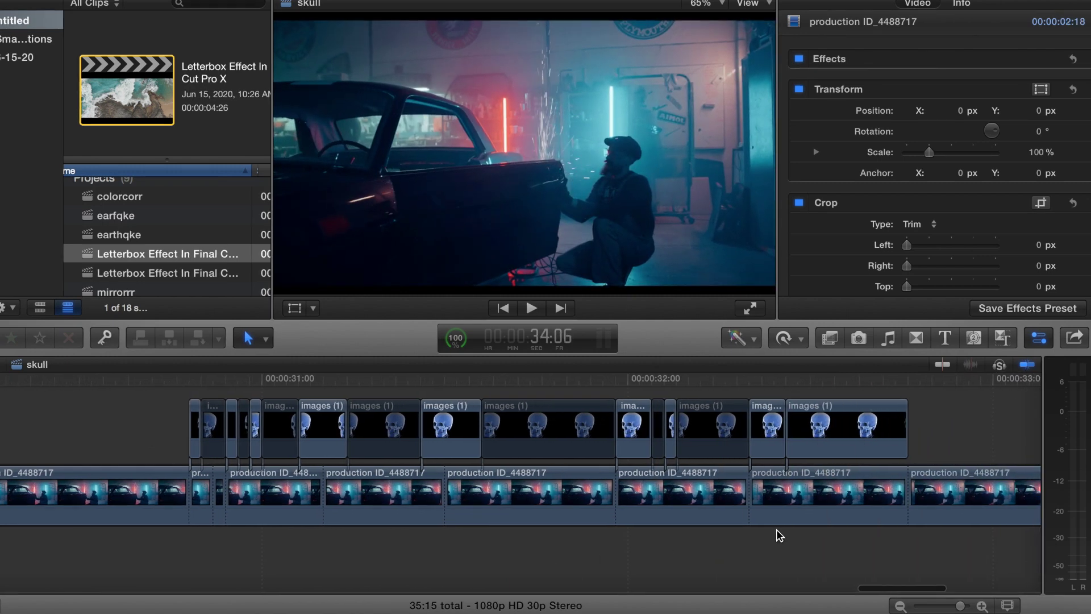
click(816, 547)
click(813, 492)
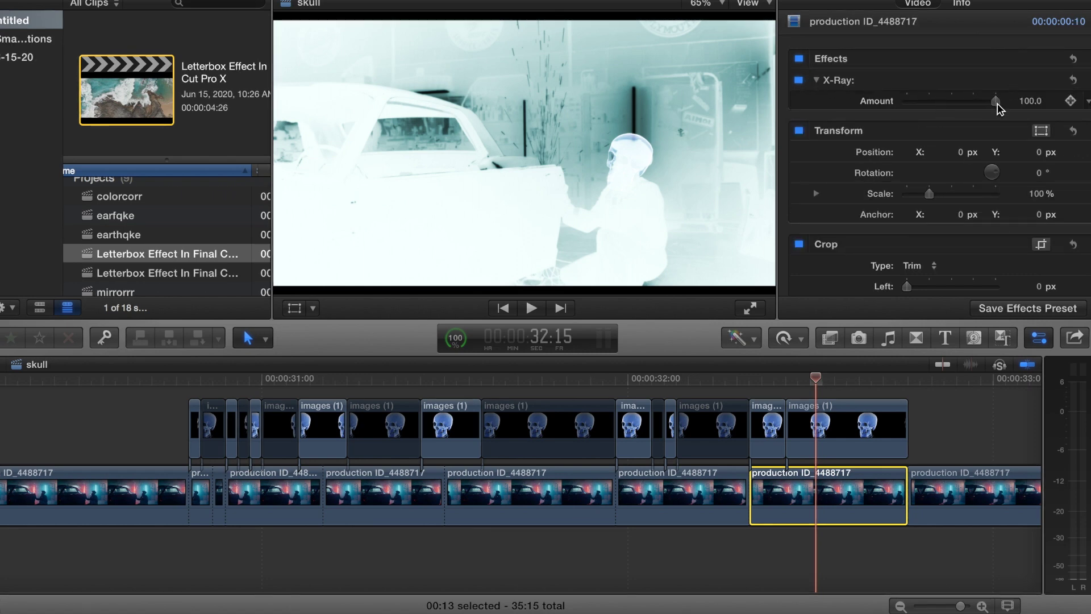
Lower the selected garage piece's X-Ray amount to 81.71
drag(995, 104, 920, 104)
click(361, 542)
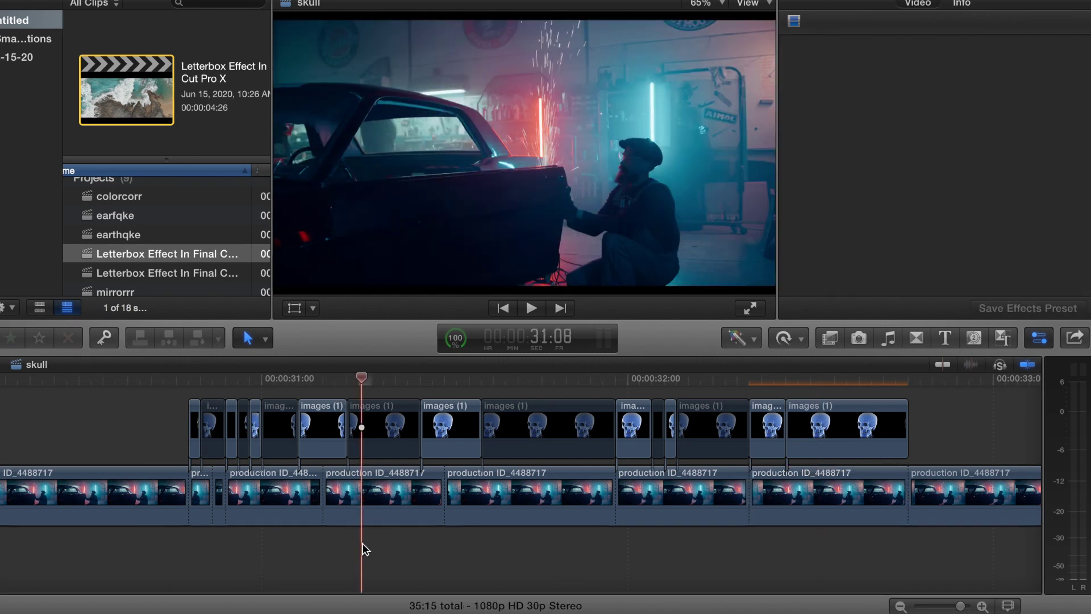
click(273, 520)
Reduce the 31:00 garage piece's X-Ray amount to about 30, then play back the section
click(271, 544)
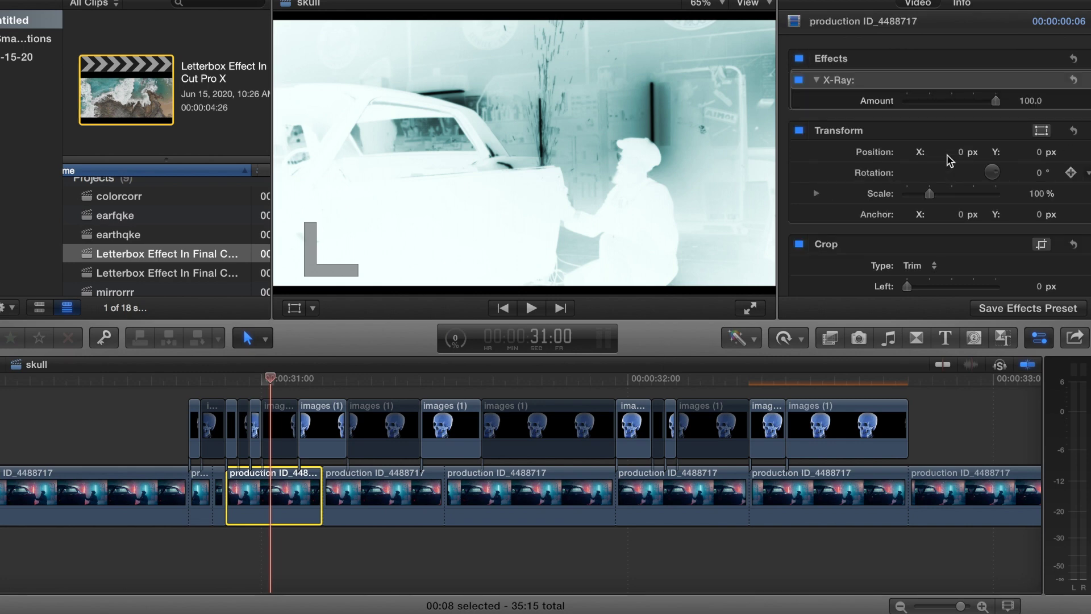
drag(994, 106, 921, 109)
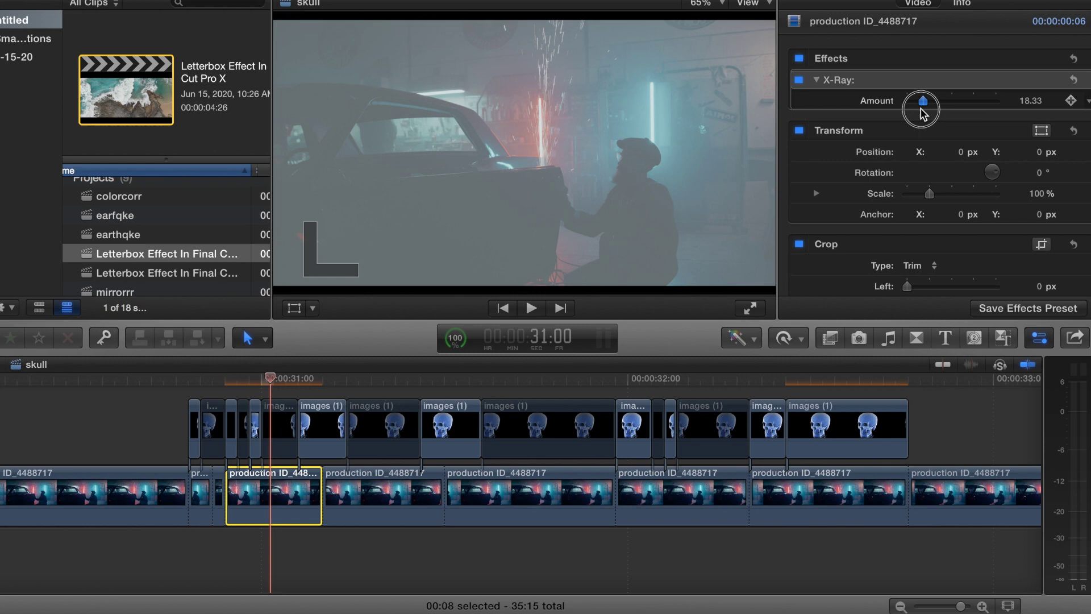
drag(932, 107, 934, 107)
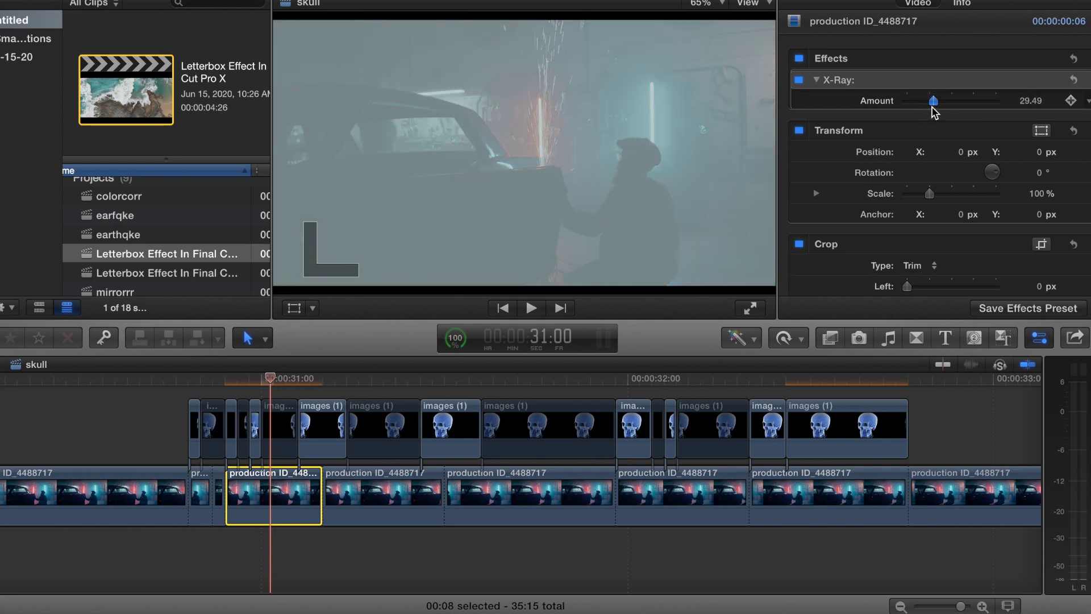
click(149, 549)
key(space)
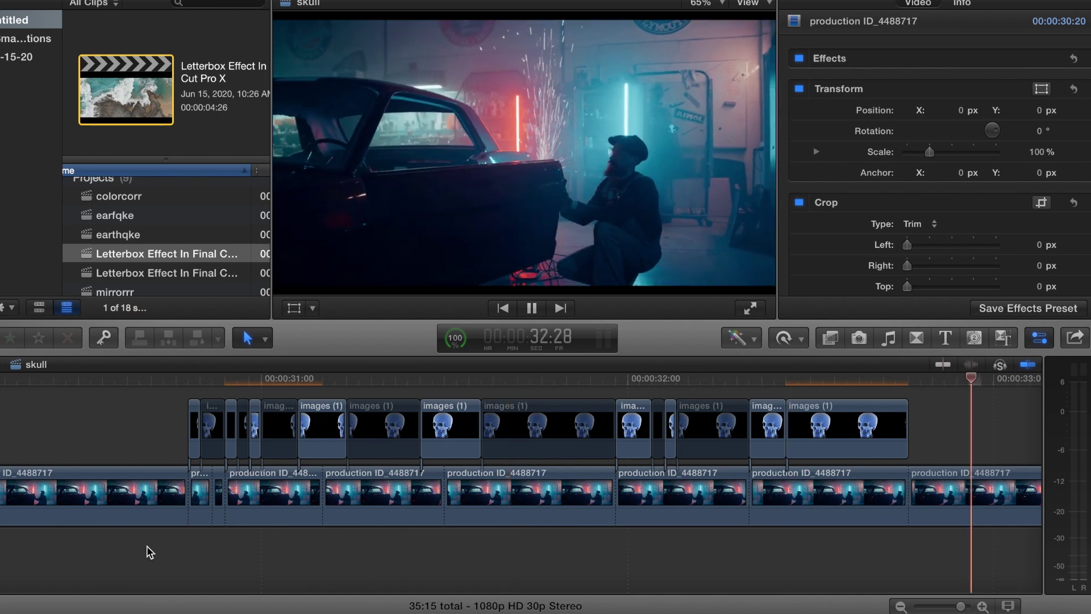
key(space)
scroll(129, 520, left, 10)
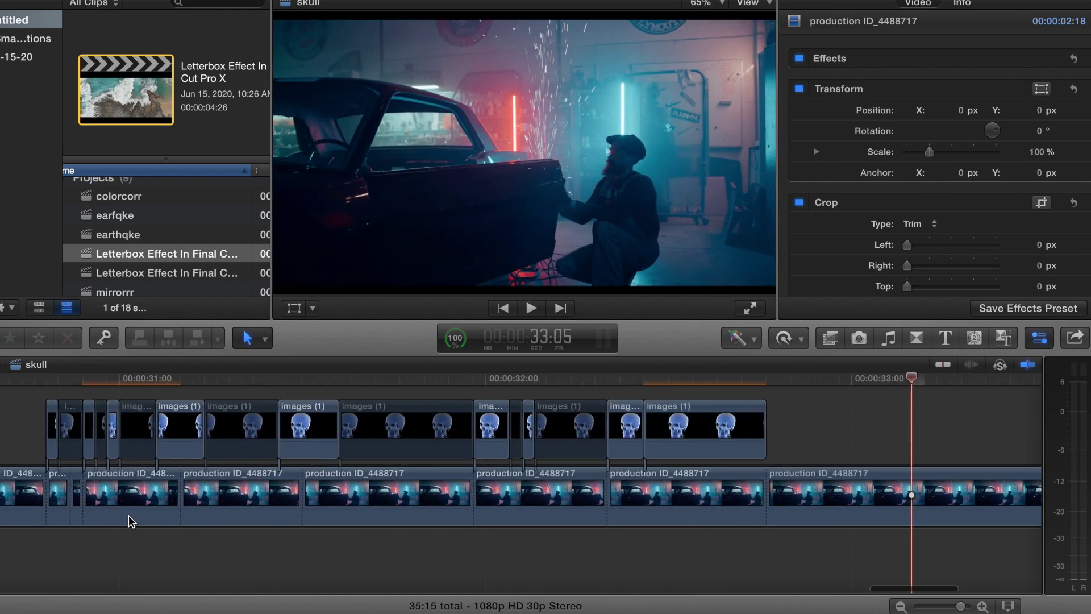
click(455, 339)
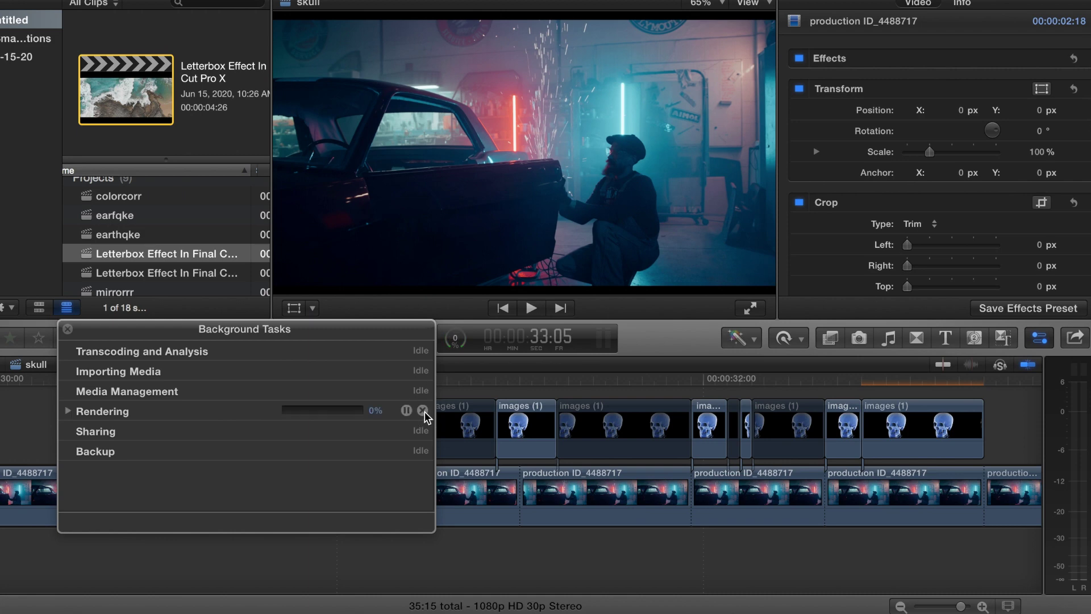
click(67, 330)
scroll(58, 465, left, 6)
click(109, 430)
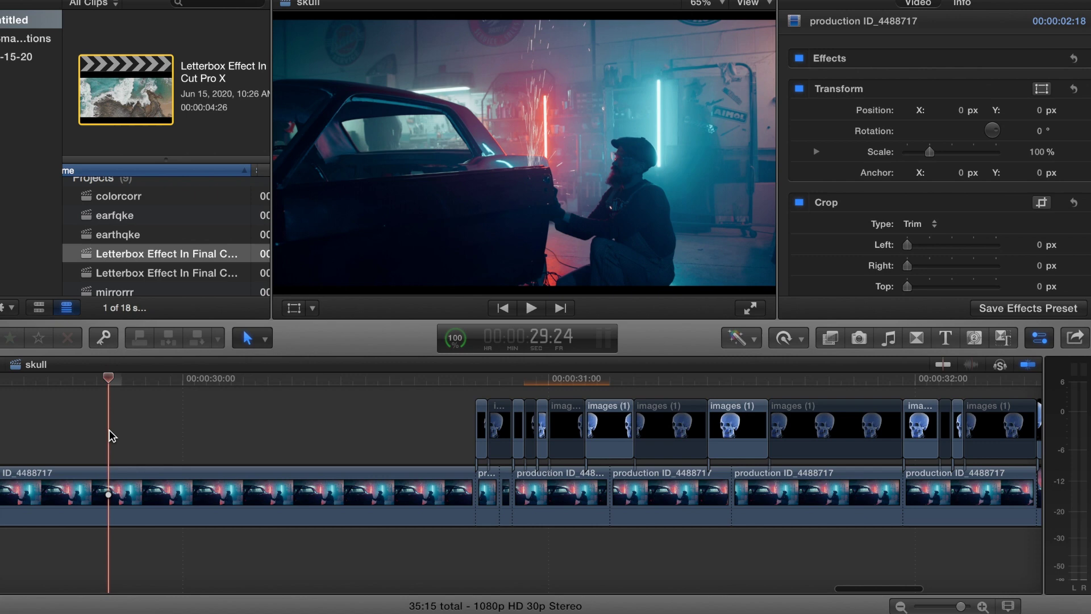
key(space)
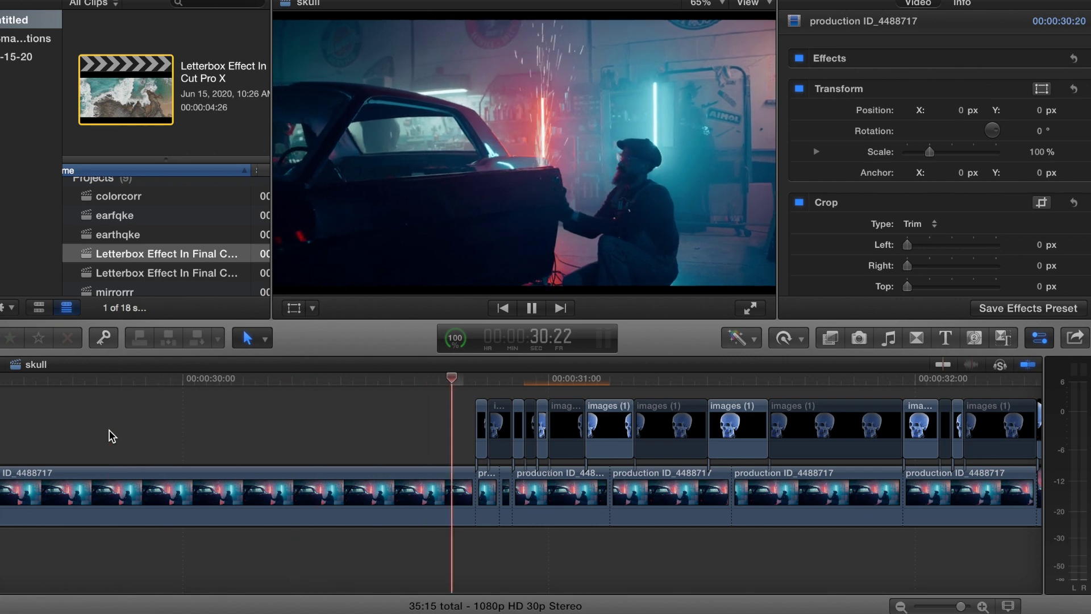